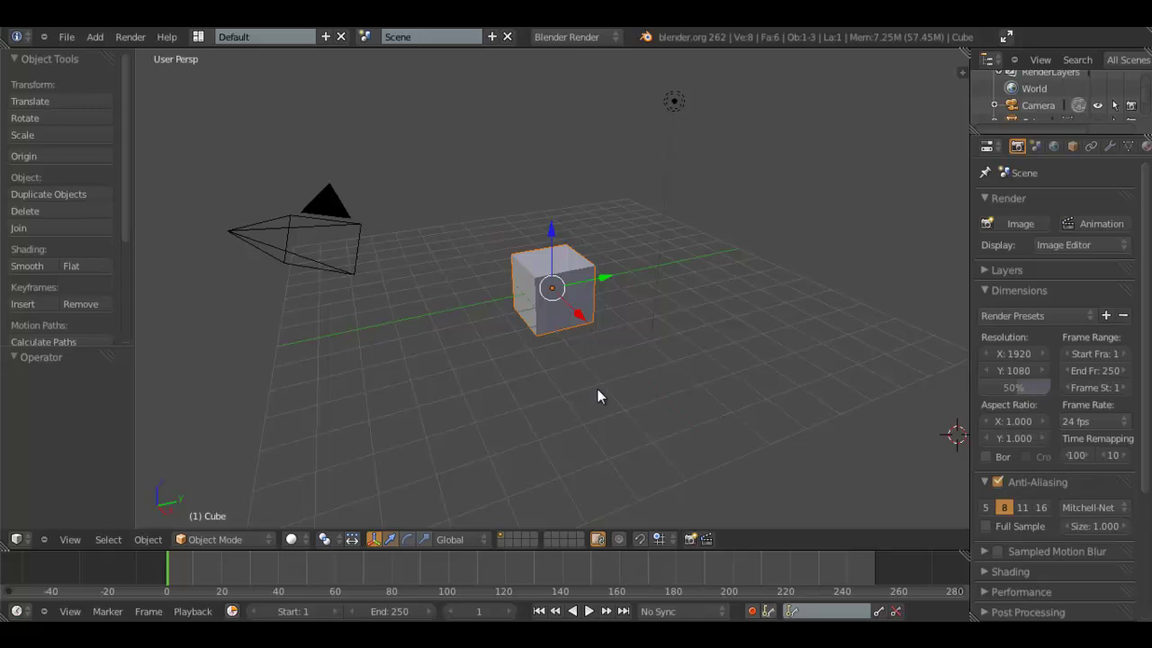
Step: Snap the 3D cursor to the world centre at the default cube's origin
{"action": "middle_click_drag", "start_coordinate": [594, 345], "coordinate": [383, 326]}
{"action": "scroll", "coordinate": [669, 355], "scroll_direction": "up", "scroll_amount": 5}
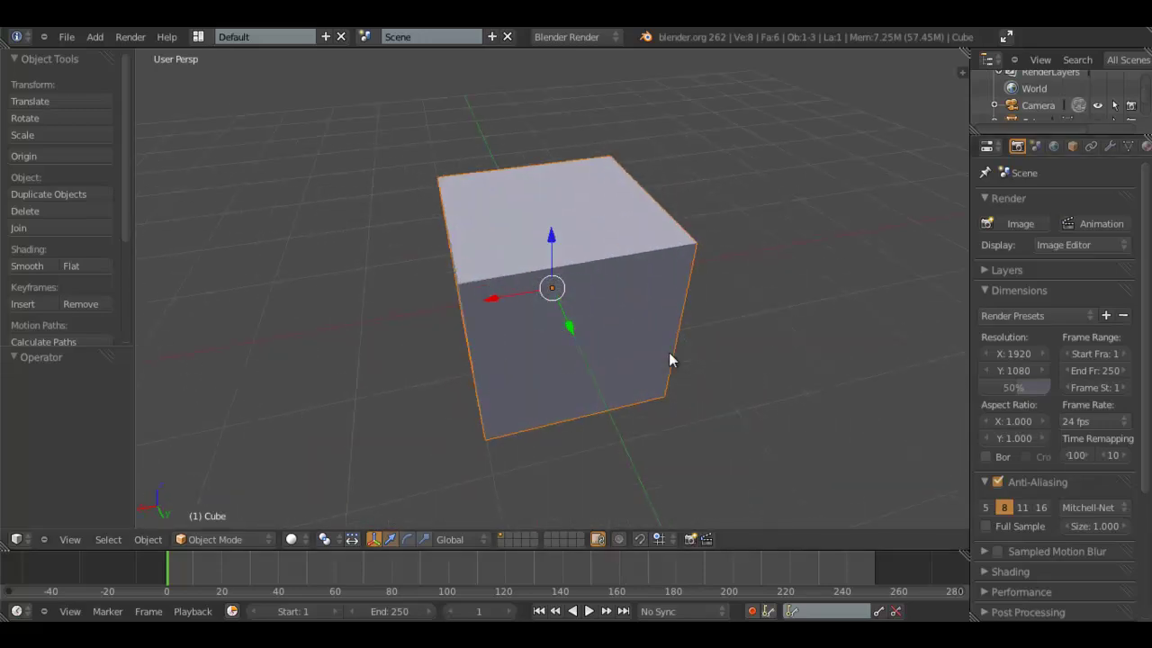
{"action": "middle_click_drag", "start_coordinate": [668, 355], "coordinate": [463, 348]}
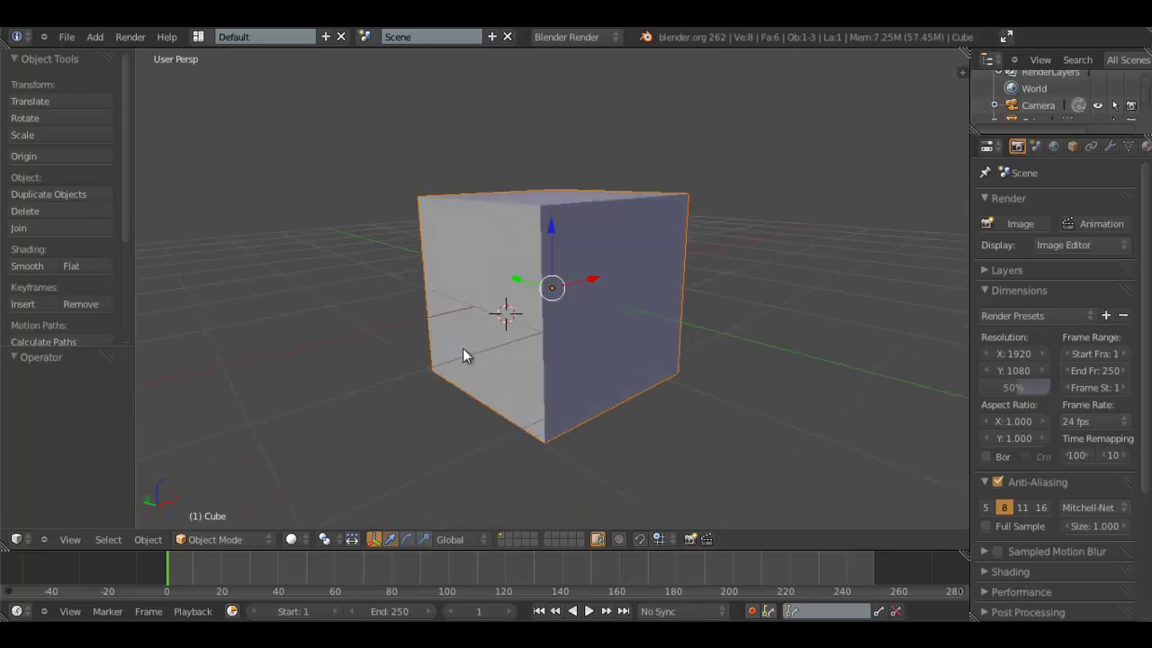
{"action": "scroll", "coordinate": [686, 379], "scroll_direction": "down", "scroll_amount": 5}
{"action": "middle_click_drag", "start_coordinate": [687, 379], "coordinate": [351, 409]}
{"action": "key", "text": "shift+s"}
{"action": "left_click", "coordinate": [404, 426]}
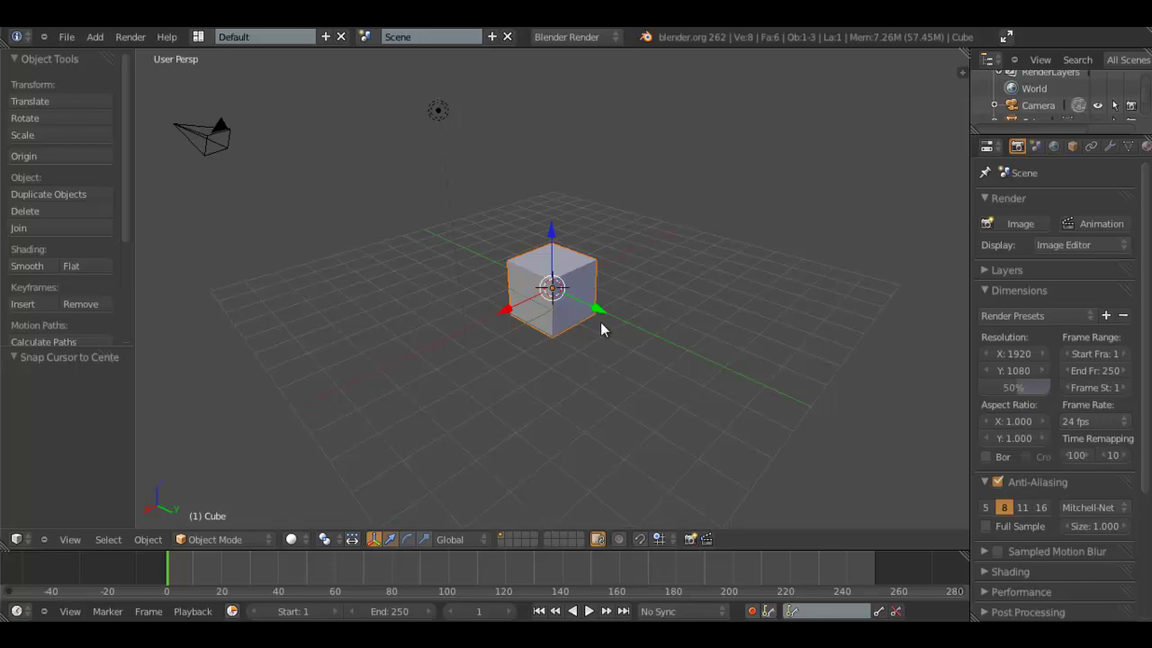
{"action": "middle_click_drag", "start_coordinate": [600, 321], "coordinate": [634, 324]}
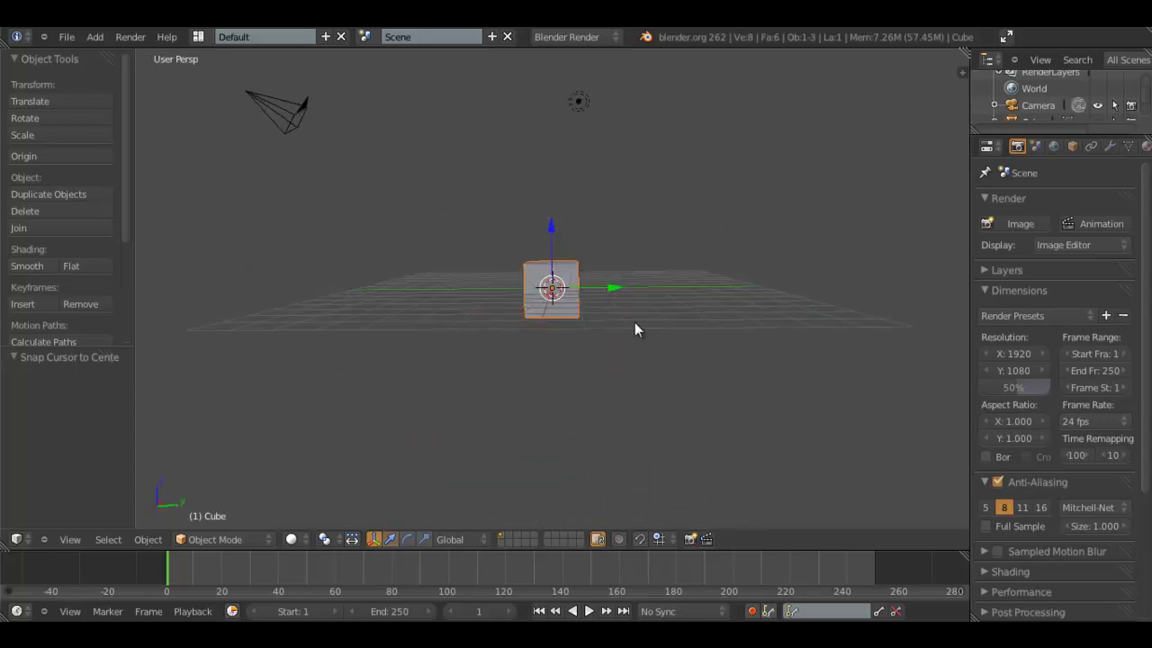
Step: Record the cube flying around the scene while the animation plays with auto-keying
{"action": "middle_click_drag", "start_coordinate": [517, 442], "coordinate": [581, 532]}
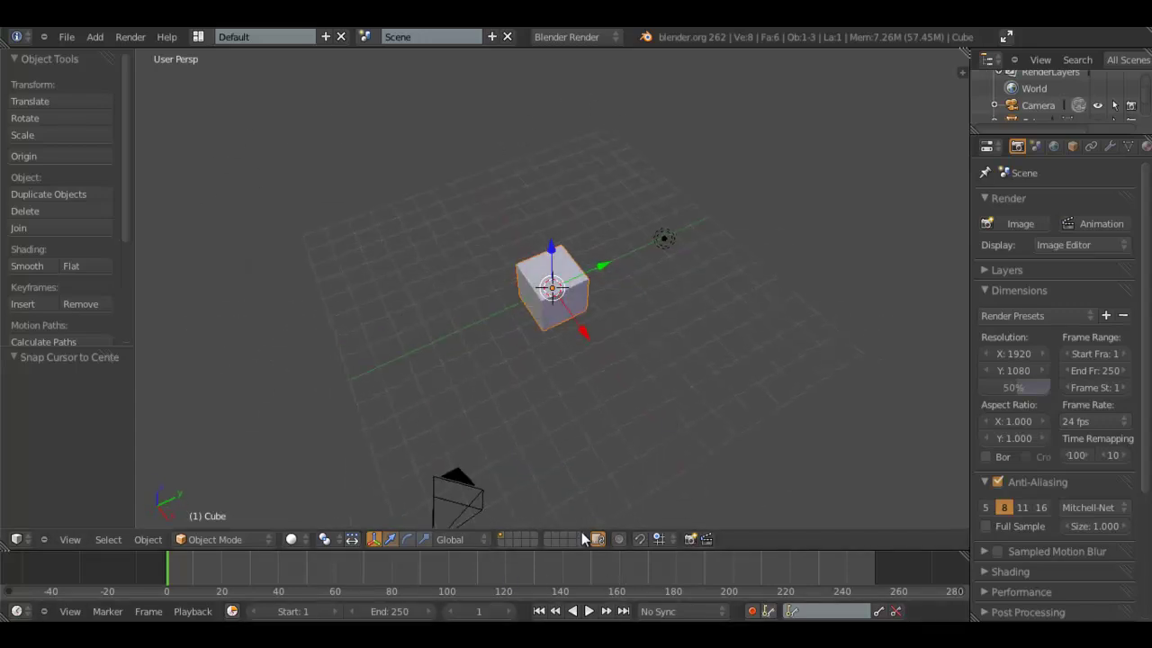
{"action": "scroll", "coordinate": [628, 361], "scroll_direction": "up", "scroll_amount": 5}
{"action": "middle_click_drag", "start_coordinate": [628, 361], "coordinate": [586, 527]}
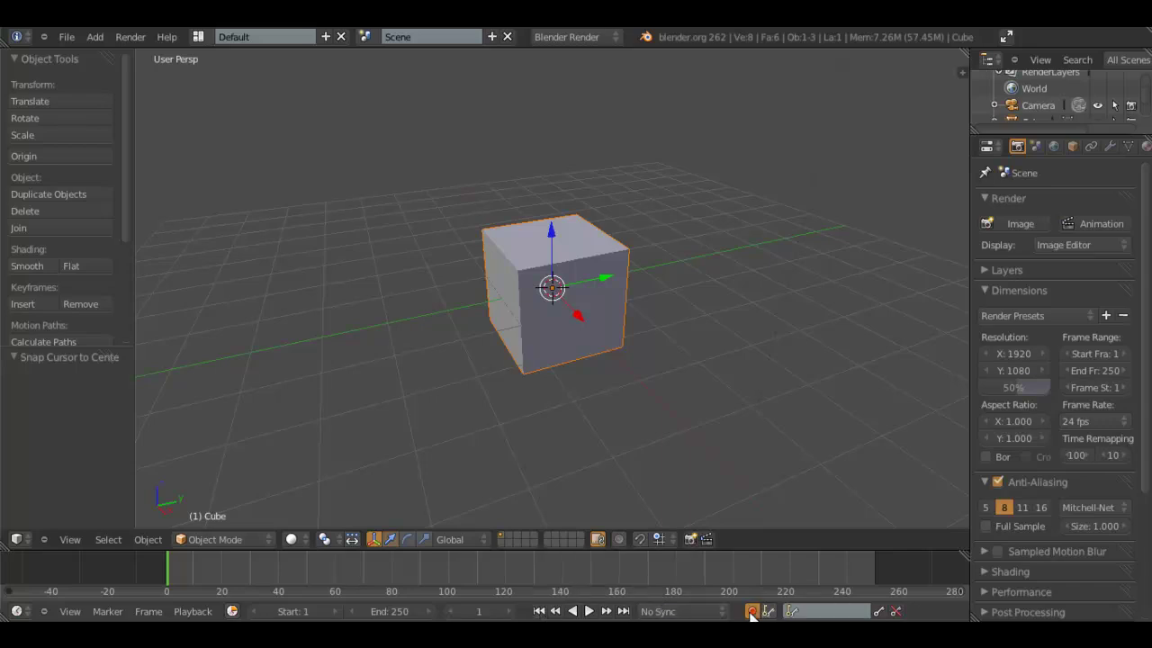
{"action": "scroll", "coordinate": [490, 308], "scroll_direction": "down", "scroll_amount": 5}
{"action": "middle_click_drag", "start_coordinate": [490, 308], "coordinate": [587, 440]}
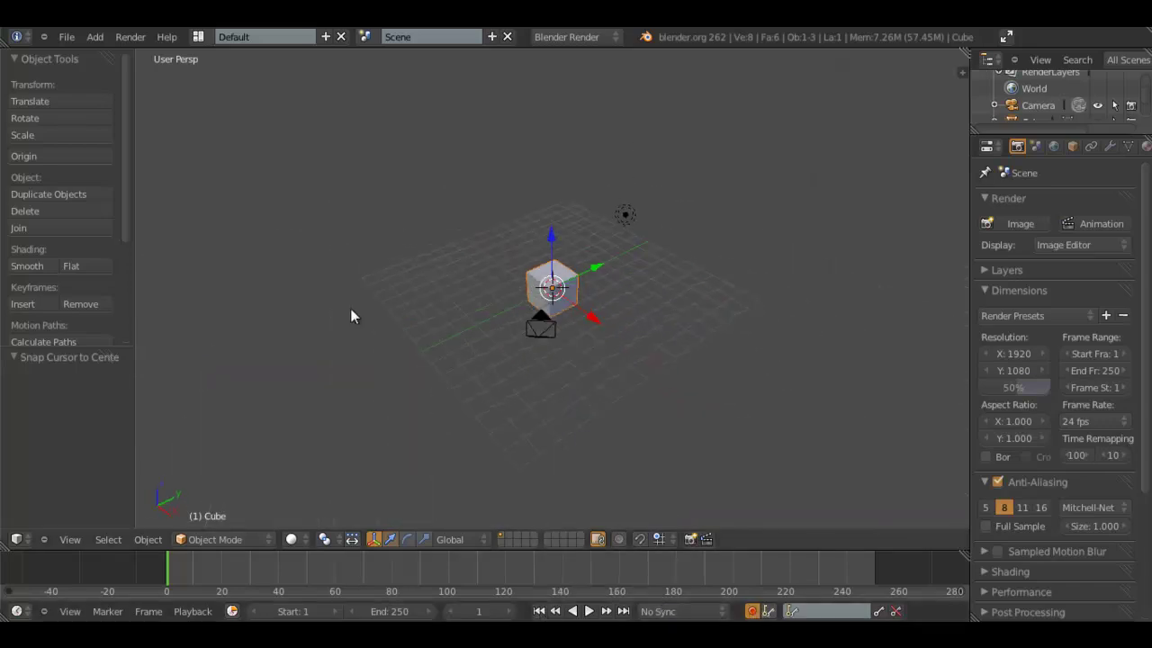
{"action": "key", "text": "alt+a"}
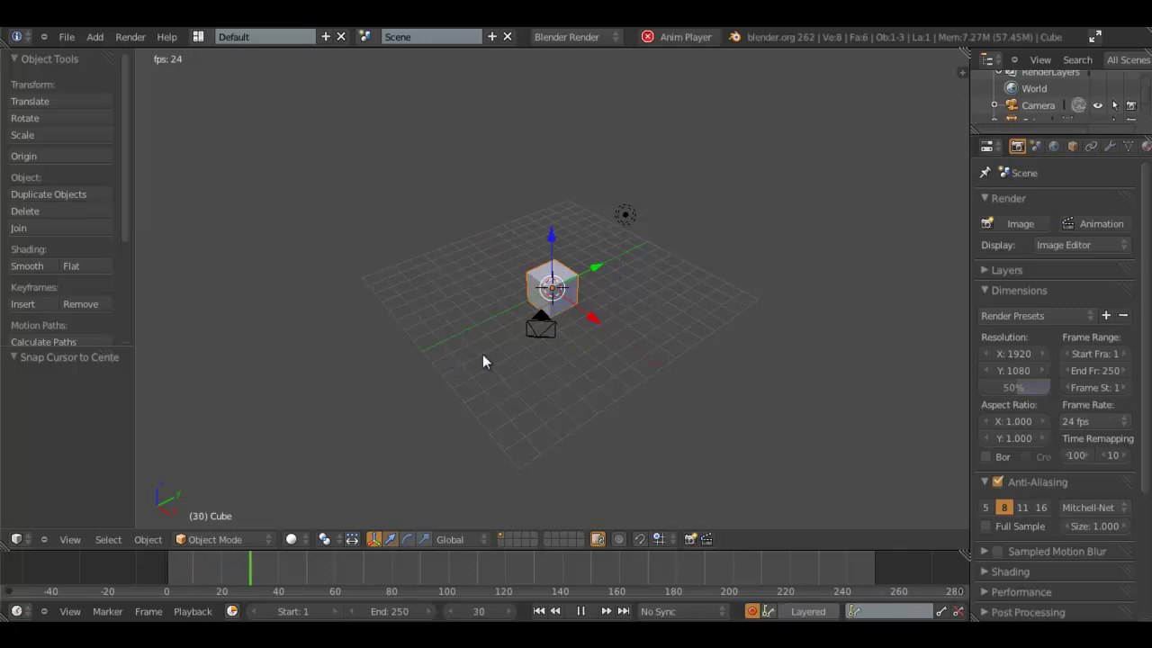
{"action": "key", "text": "g"}
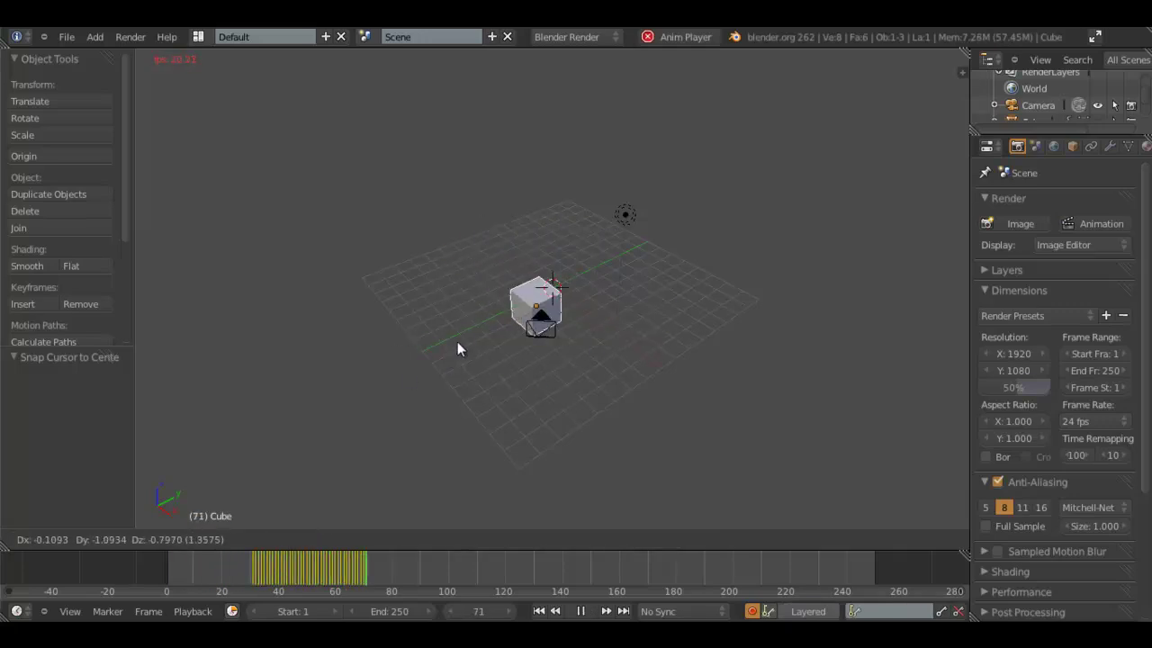
{"action": "left_click", "coordinate": [531, 441]}
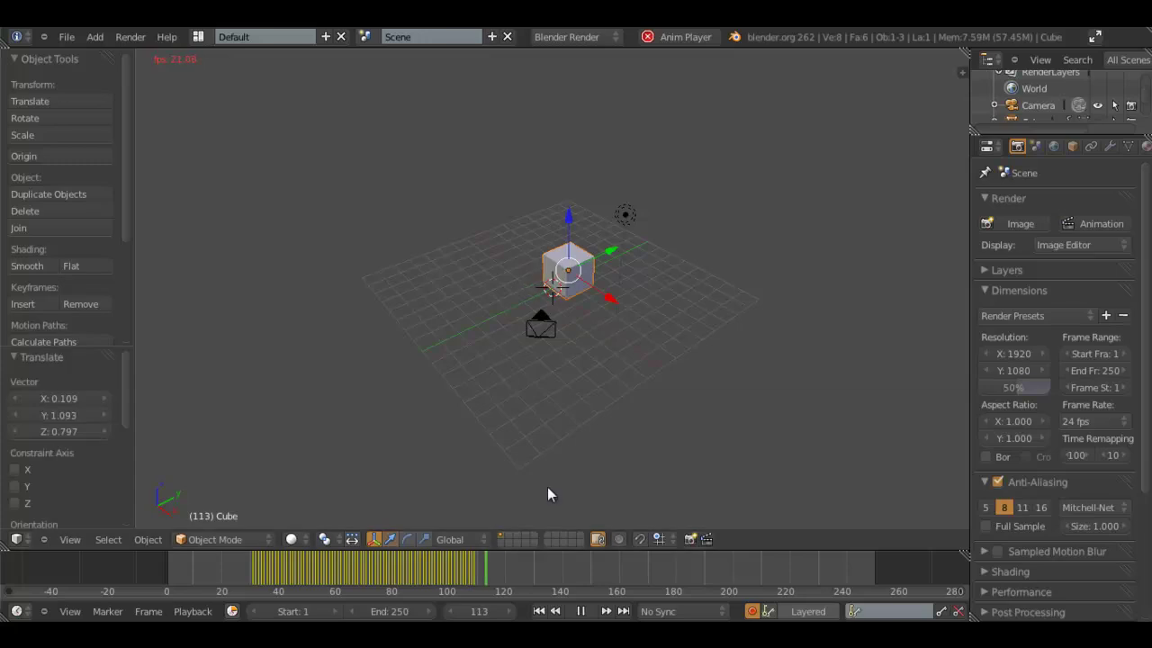
{"action": "left_click", "coordinate": [581, 611]}
Step: Set the animation frame range to start at 28 and end at 108
{"action": "middle_click_drag", "start_coordinate": [608, 345], "coordinate": [550, 355]}
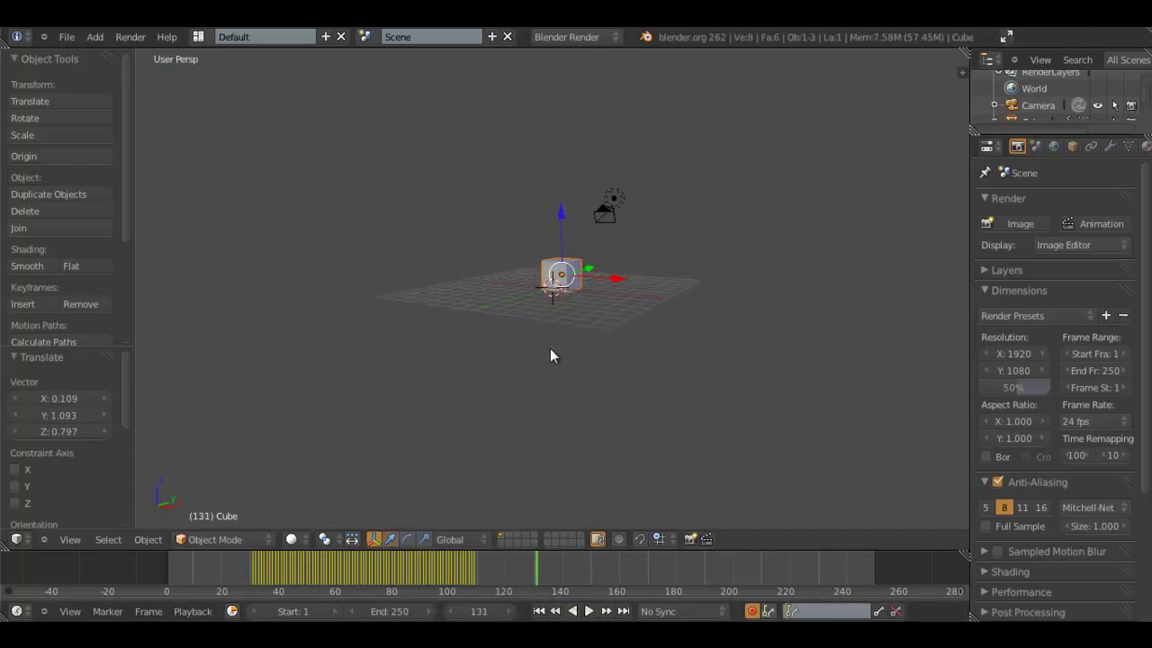
{"action": "left_click_drag", "start_coordinate": [284, 612], "coordinate": [313, 615]}
{"action": "left_click_drag", "start_coordinate": [491, 614], "coordinate": [463, 613]}
{"action": "left_click_drag", "start_coordinate": [385, 612], "coordinate": [320, 600]}
{"action": "scroll", "coordinate": [603, 330], "scroll_direction": "up", "scroll_amount": 4}
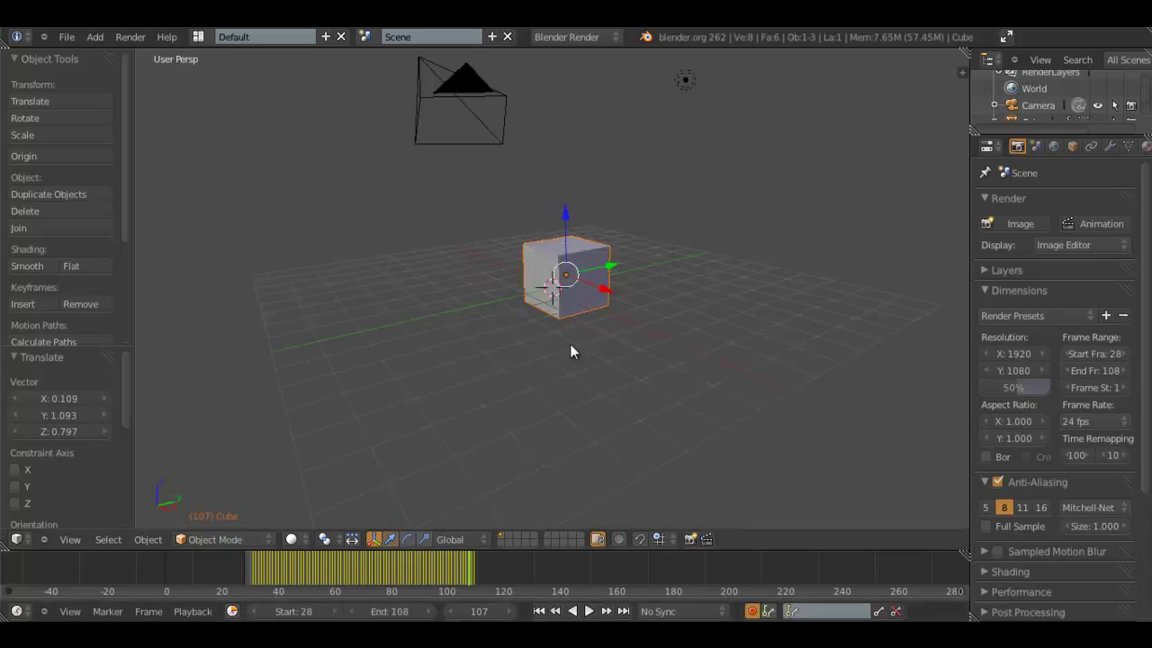
{"action": "middle_click_drag", "start_coordinate": [569, 344], "coordinate": [537, 401]}
Step: Return to frame 28 and change the lamp into a Hemi light
{"action": "left_click", "coordinate": [539, 611]}
{"action": "middle_click_drag", "start_coordinate": [513, 509], "coordinate": [479, 465]}
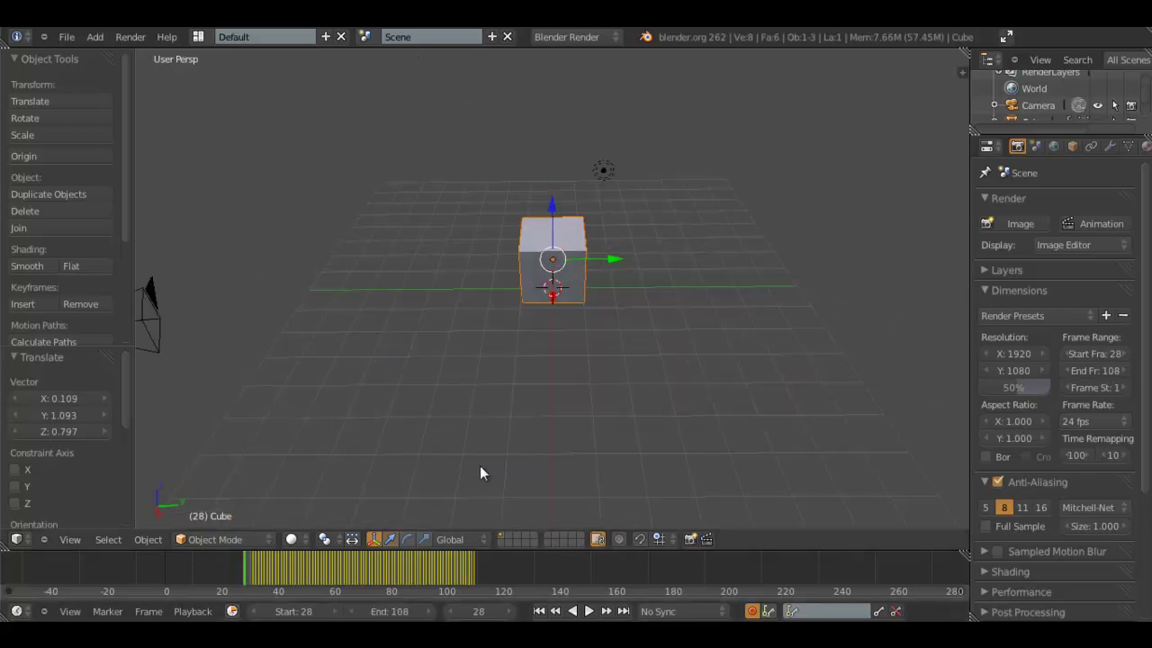
{"action": "right_click", "coordinate": [601, 169]}
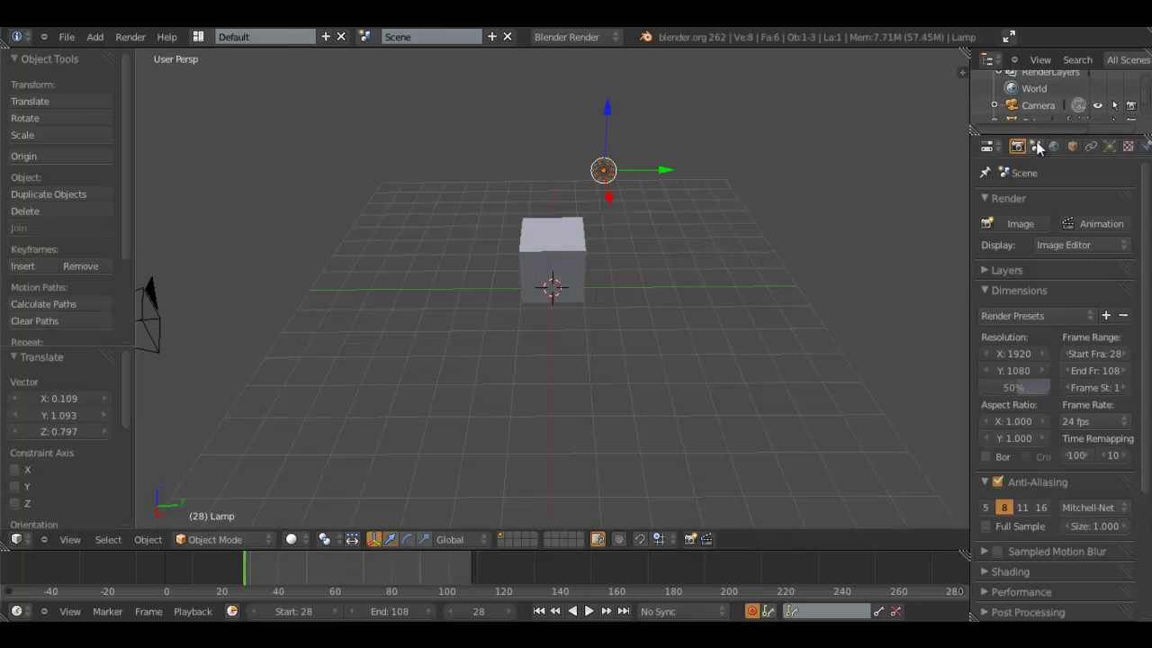
{"action": "left_click", "coordinate": [1110, 146]}
{"action": "left_click", "coordinate": [1081, 389]}
{"action": "scroll", "coordinate": [437, 247], "scroll_direction": "down", "scroll_amount": 4}
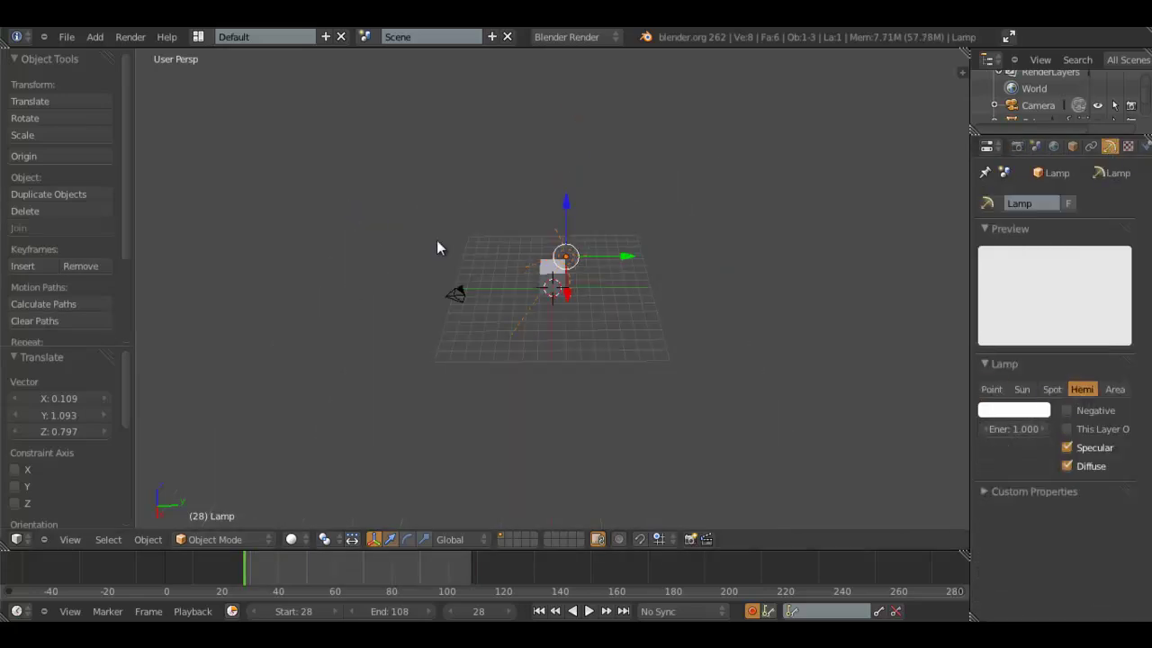
{"action": "scroll", "coordinate": [620, 303], "scroll_direction": "up", "scroll_amount": 5}
{"action": "middle_click_drag", "start_coordinate": [438, 247], "coordinate": [560, 268]}
Step: Fly the camera backward so its view frames the cube and grid, and widen Properties
{"action": "right_click", "coordinate": [561, 268]}
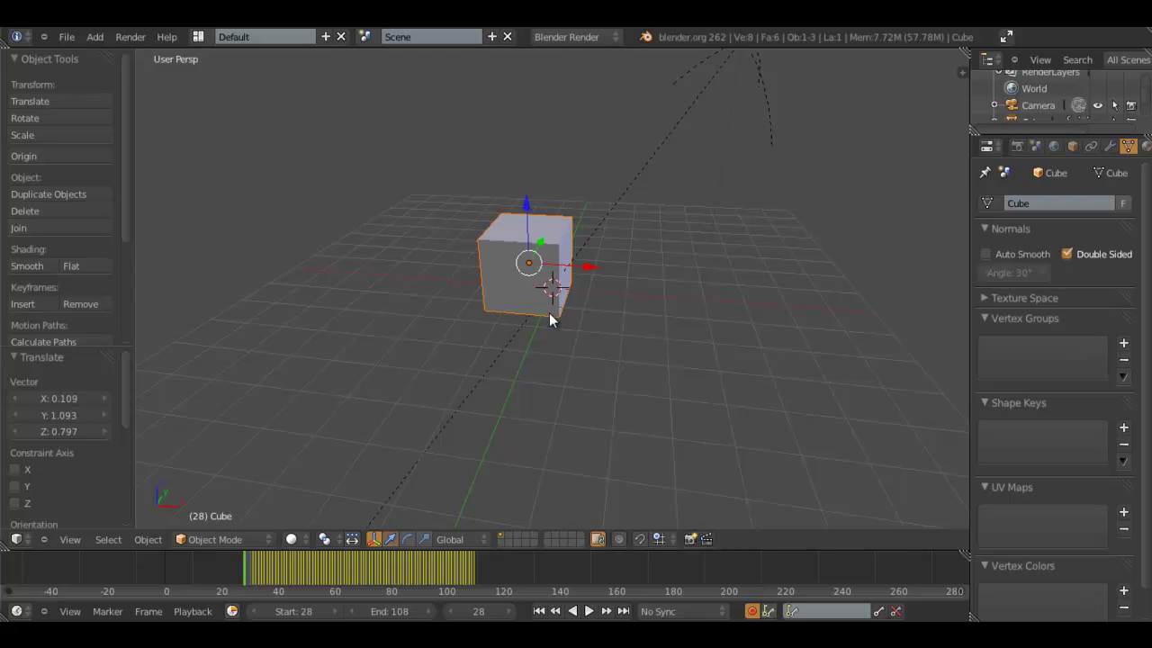
{"action": "middle_click_drag", "start_coordinate": [612, 454], "coordinate": [350, 502]}
{"action": "scroll", "coordinate": [350, 501], "scroll_direction": "down", "scroll_amount": 4}
{"action": "middle_click_drag", "start_coordinate": [437, 300], "coordinate": [565, 286]}
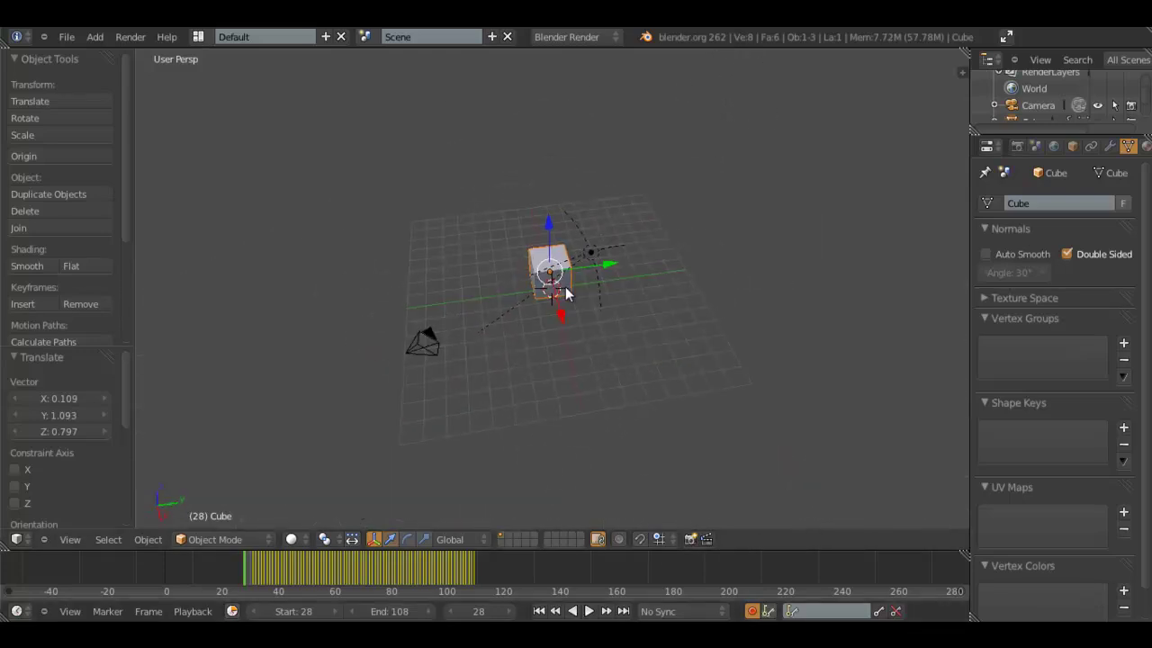
{"action": "key", "text": "KP_0"}
{"action": "right_click", "coordinate": [611, 403]}
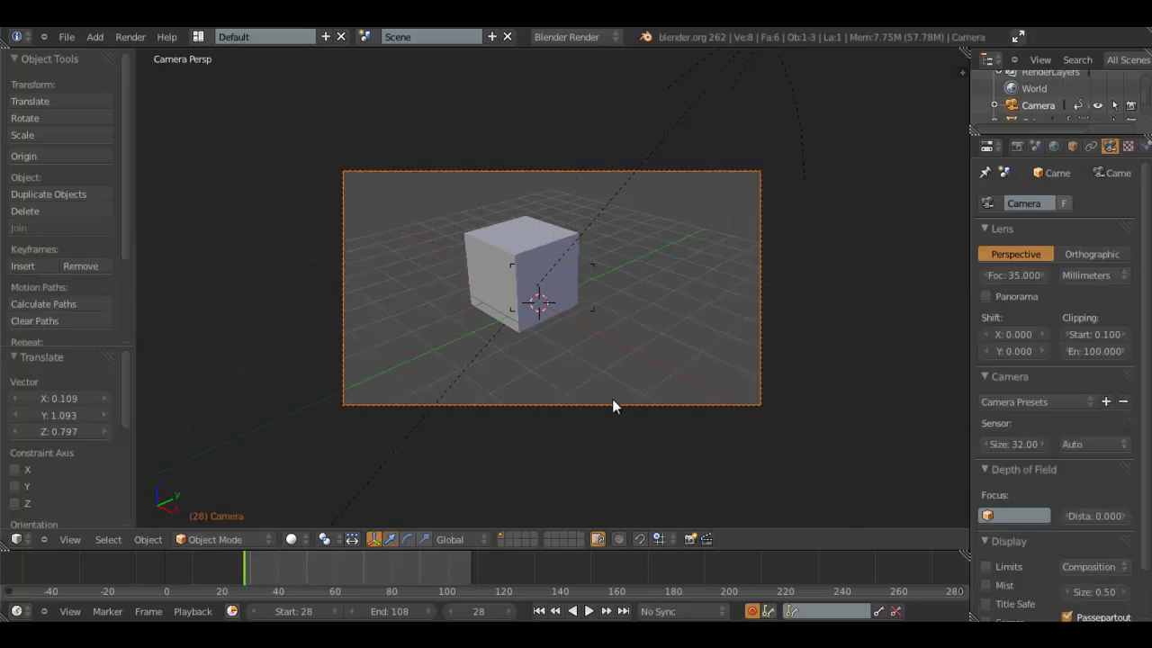
{"action": "key", "text": "shift+f"}
{"action": "scroll", "coordinate": [553, 295], "scroll_direction": "down", "scroll_amount": 3}
{"action": "left_click", "coordinate": [553, 295]}
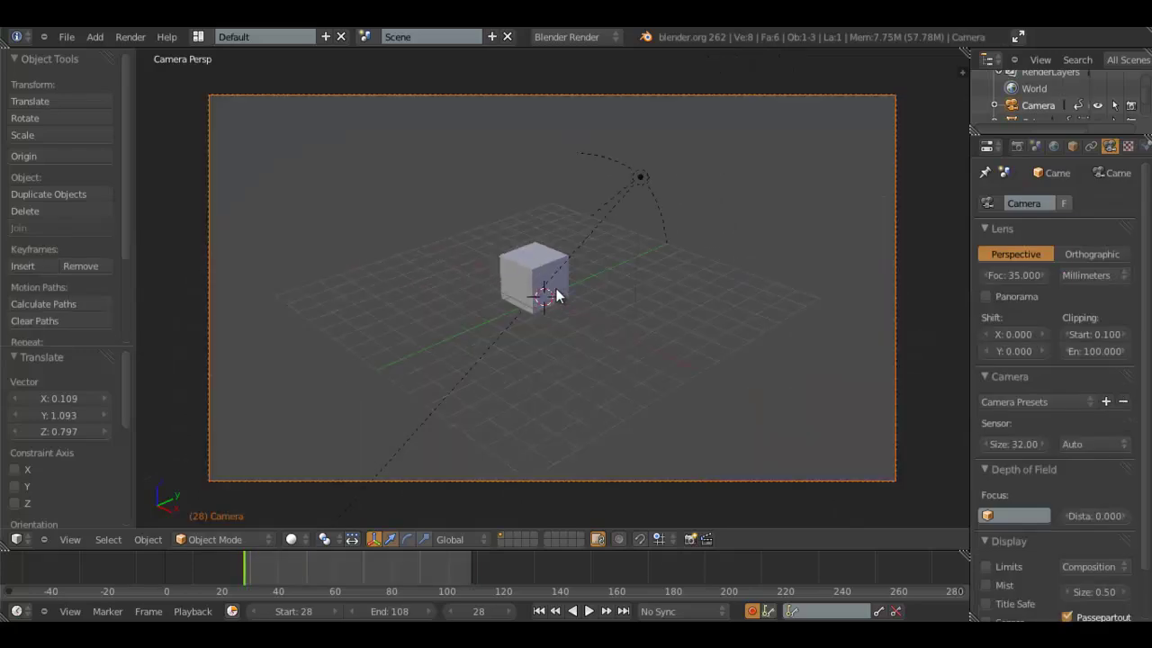
{"action": "left_click_drag", "start_coordinate": [975, 207], "coordinate": [849, 184]}
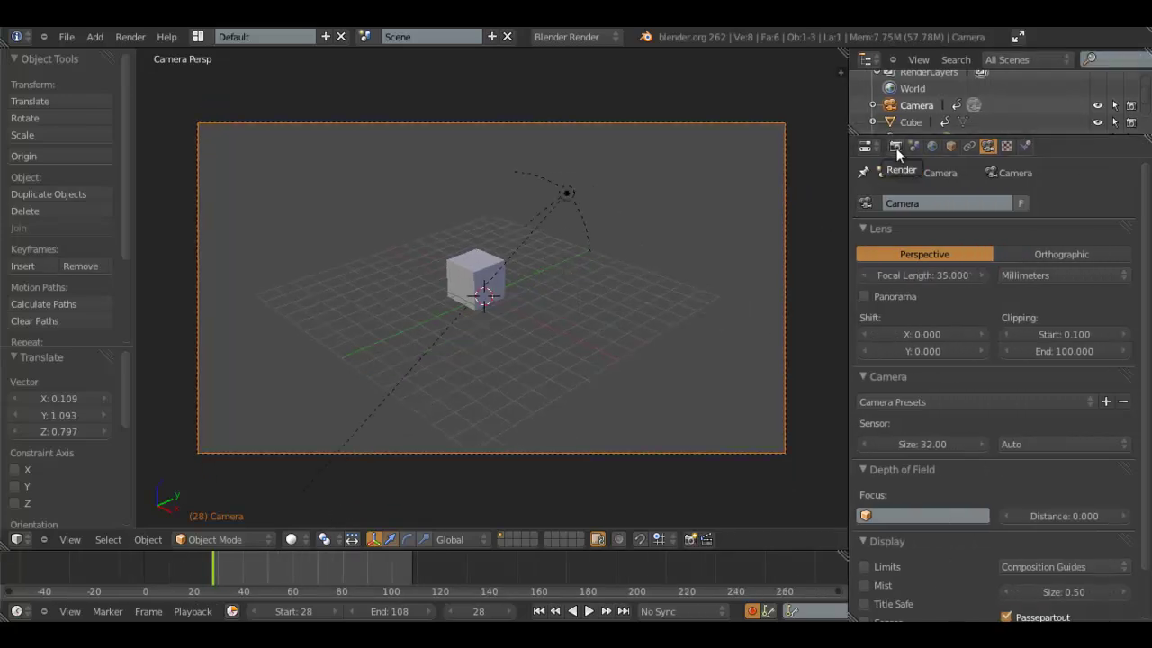
Step: Collapse the Render, Dimensions and Anti-Aliasing panels and keep PNG as the output file format
{"action": "left_click", "coordinate": [896, 148]}
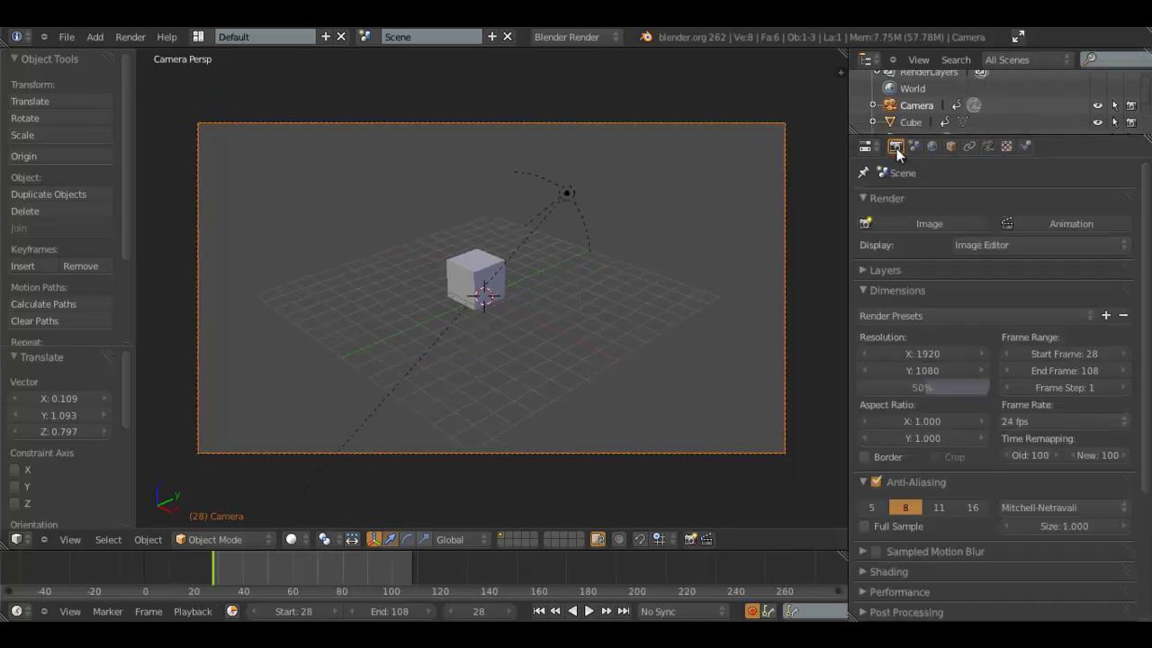
{"action": "left_click", "coordinate": [901, 198]}
{"action": "left_click", "coordinate": [929, 236]}
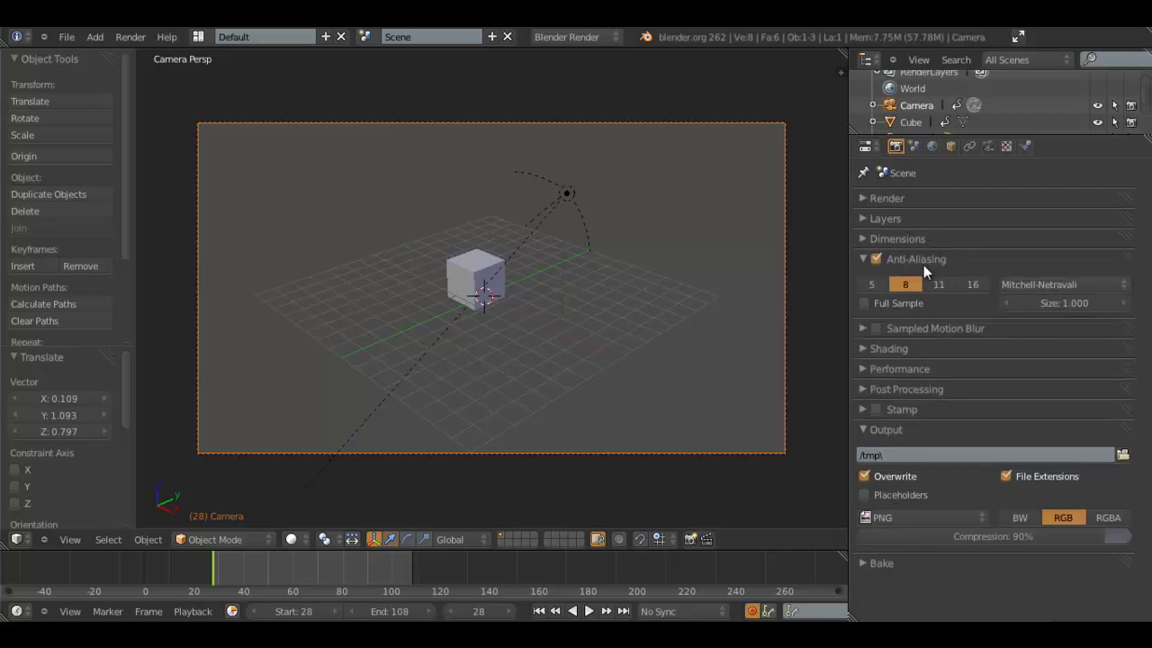
{"action": "left_click", "coordinate": [915, 261]}
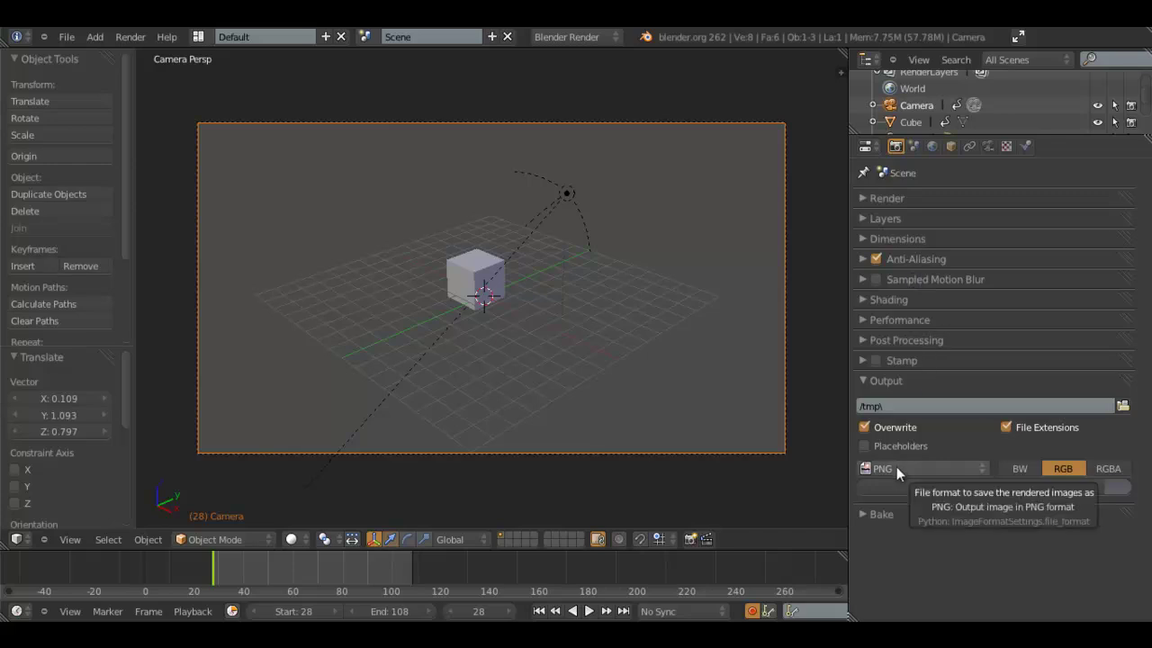
{"action": "left_click", "coordinate": [941, 468]}
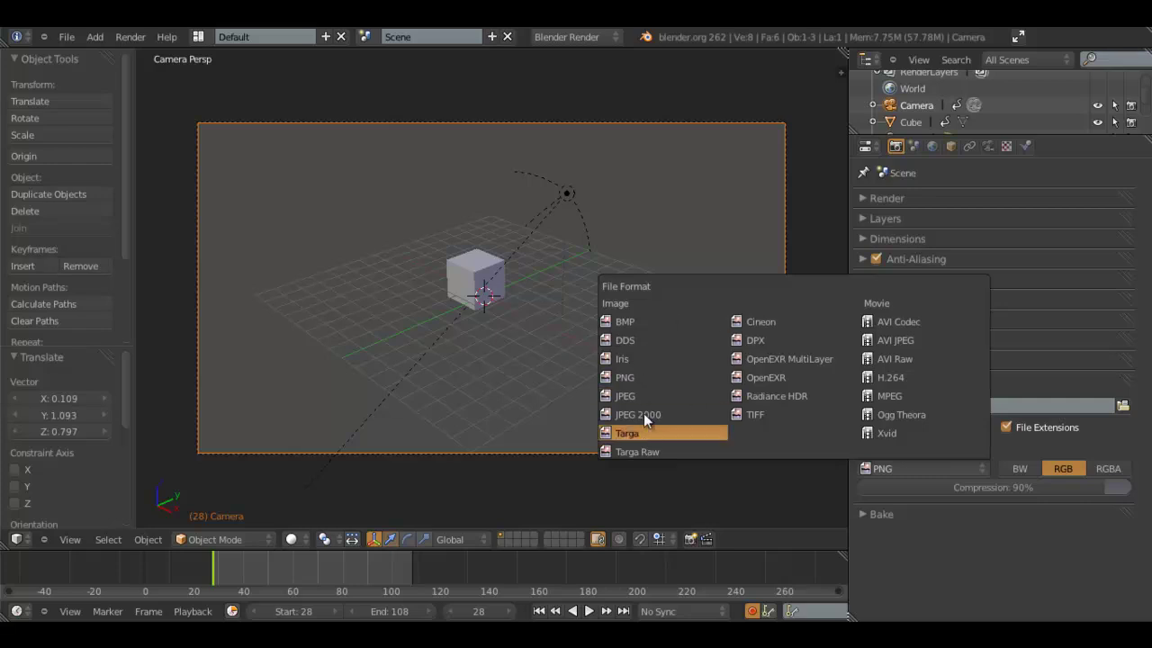
{"action": "left_click", "coordinate": [635, 378]}
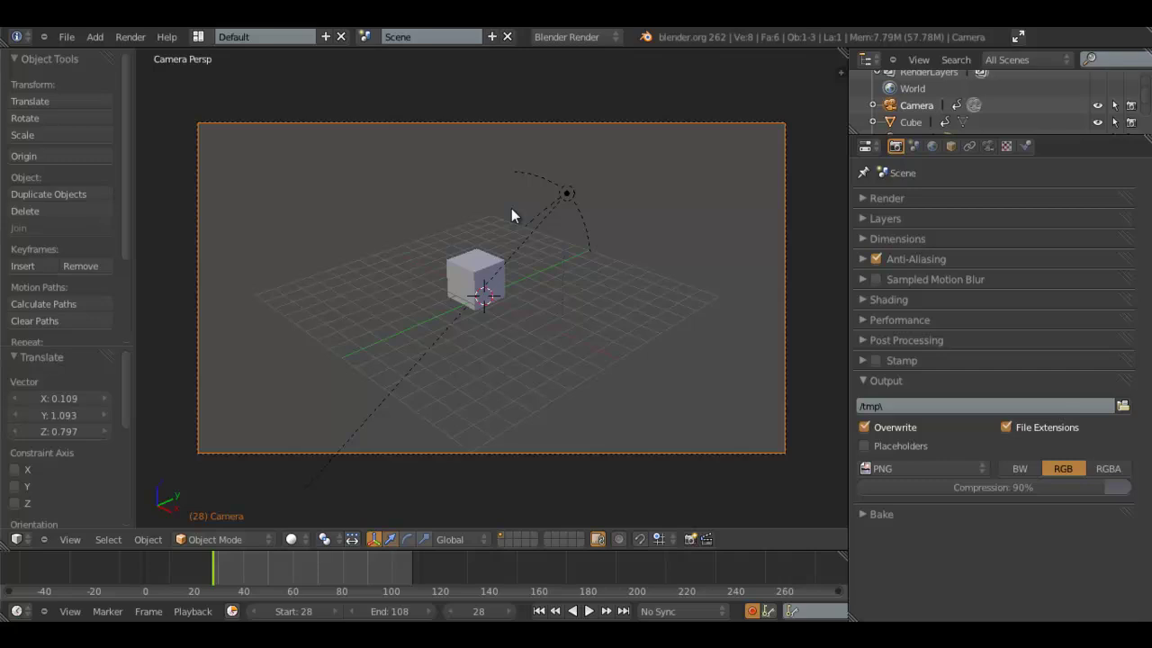
Step: Orbit and zoom out from the camera view to see the cube, grid and camera
{"action": "scroll", "coordinate": [511, 208], "scroll_direction": "up", "scroll_amount": 2}
{"action": "scroll", "coordinate": [519, 297], "scroll_direction": "down", "scroll_amount": 1}
{"action": "scroll", "coordinate": [474, 296], "scroll_direction": "up", "scroll_amount": 1}
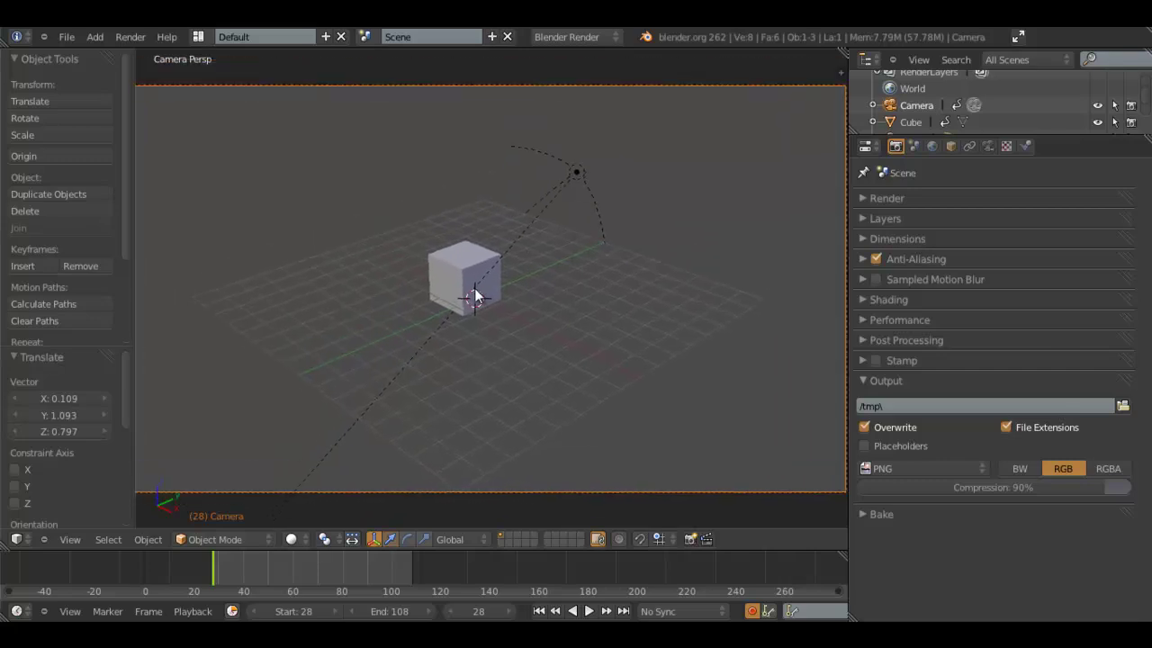
{"action": "scroll", "coordinate": [474, 292], "scroll_direction": "down", "scroll_amount": 1}
{"action": "scroll", "coordinate": [496, 338], "scroll_direction": "up", "scroll_amount": 1}
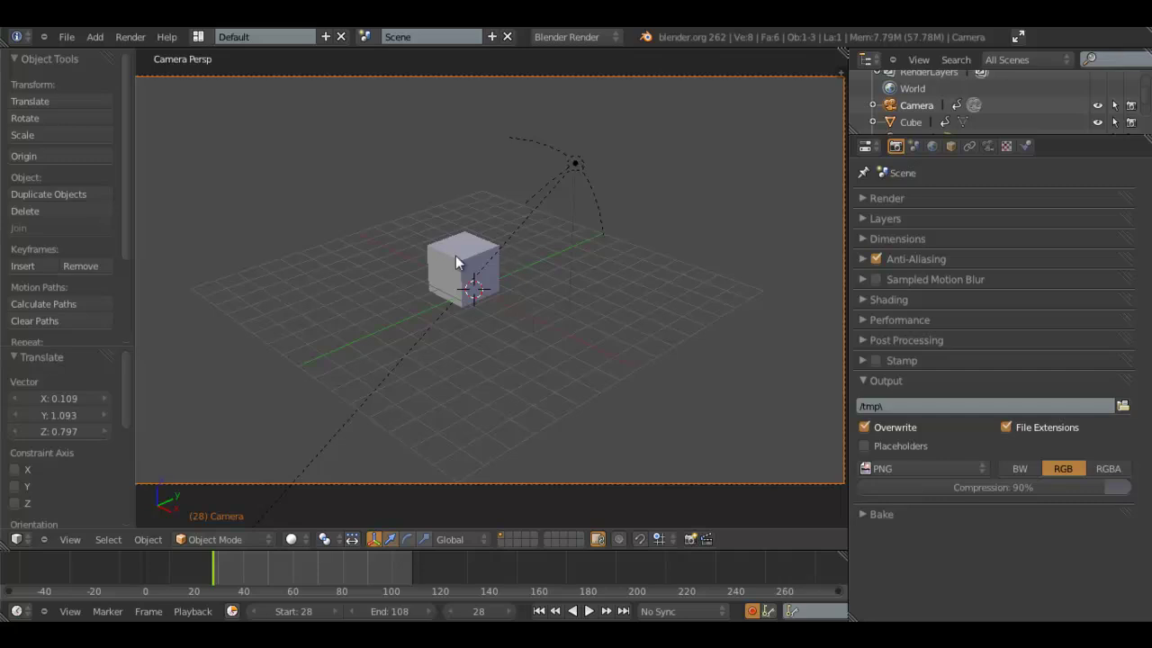
{"action": "middle_click_drag", "start_coordinate": [455, 255], "coordinate": [511, 284]}
{"action": "scroll", "coordinate": [454, 283], "scroll_direction": "up", "scroll_amount": 3}
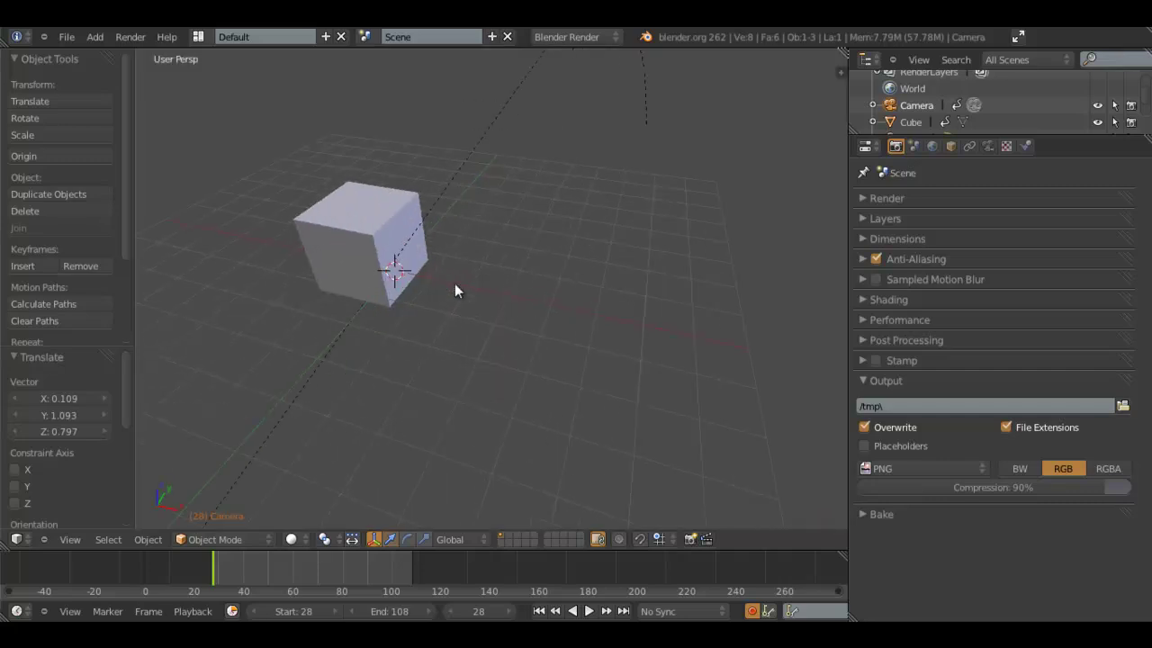
{"action": "scroll", "coordinate": [455, 283], "scroll_direction": "down", "scroll_amount": 4}
{"action": "middle_click_drag", "start_coordinate": [541, 346], "coordinate": [715, 306]}
{"action": "left_click", "coordinate": [942, 472]}
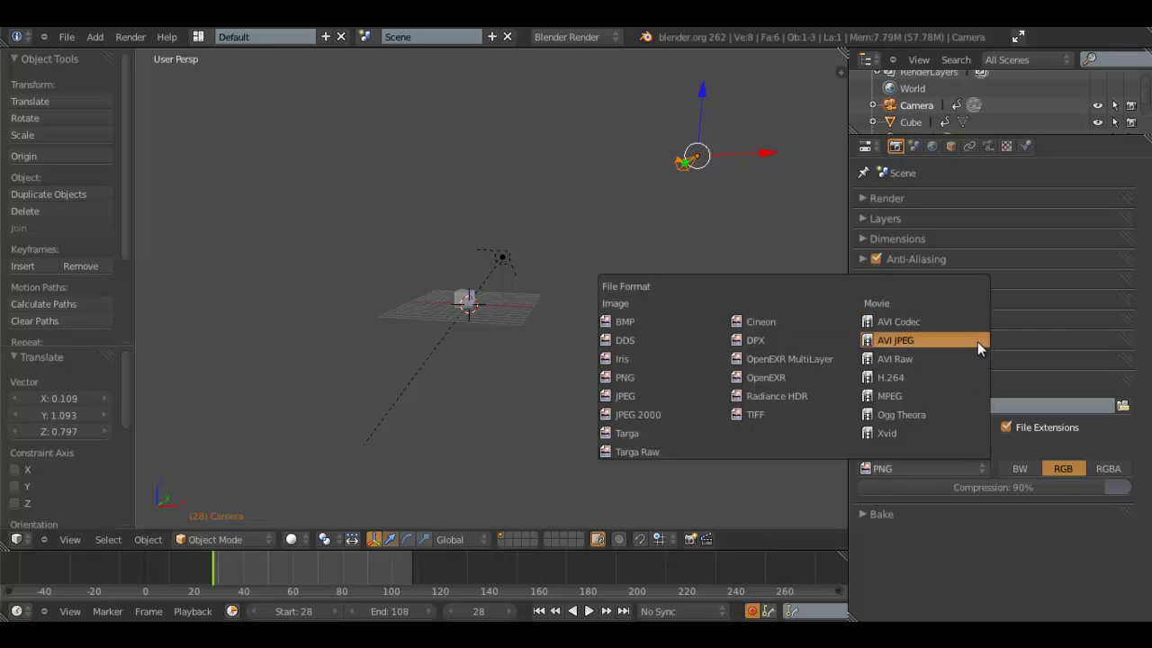
Step: Browse the output location to Desktop > BlenderRender, checking the existing Test Animation Cube Fly folder
{"action": "left_click", "coordinate": [1121, 409]}
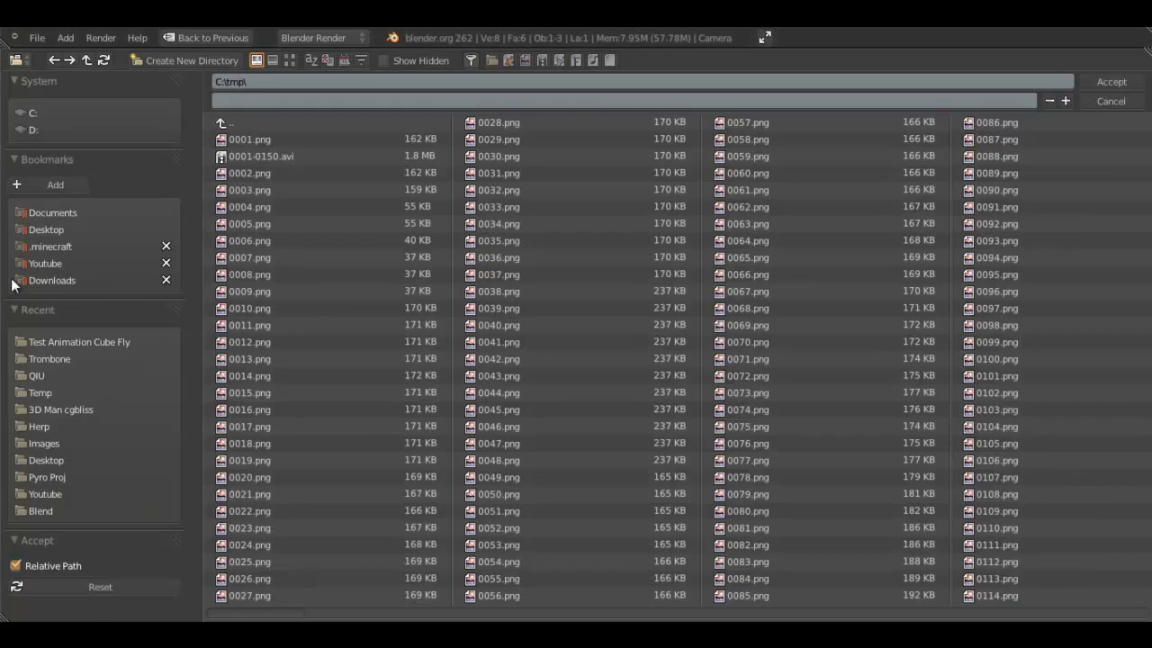
{"action": "left_click", "coordinate": [25, 232]}
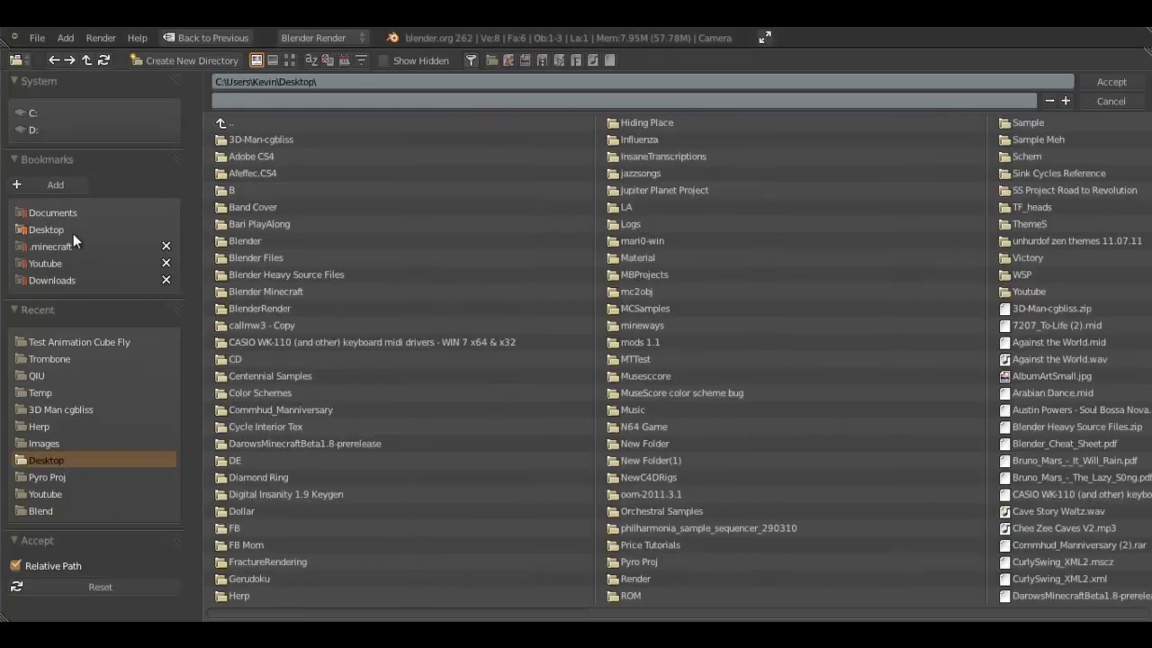
{"action": "left_click", "coordinate": [291, 309]}
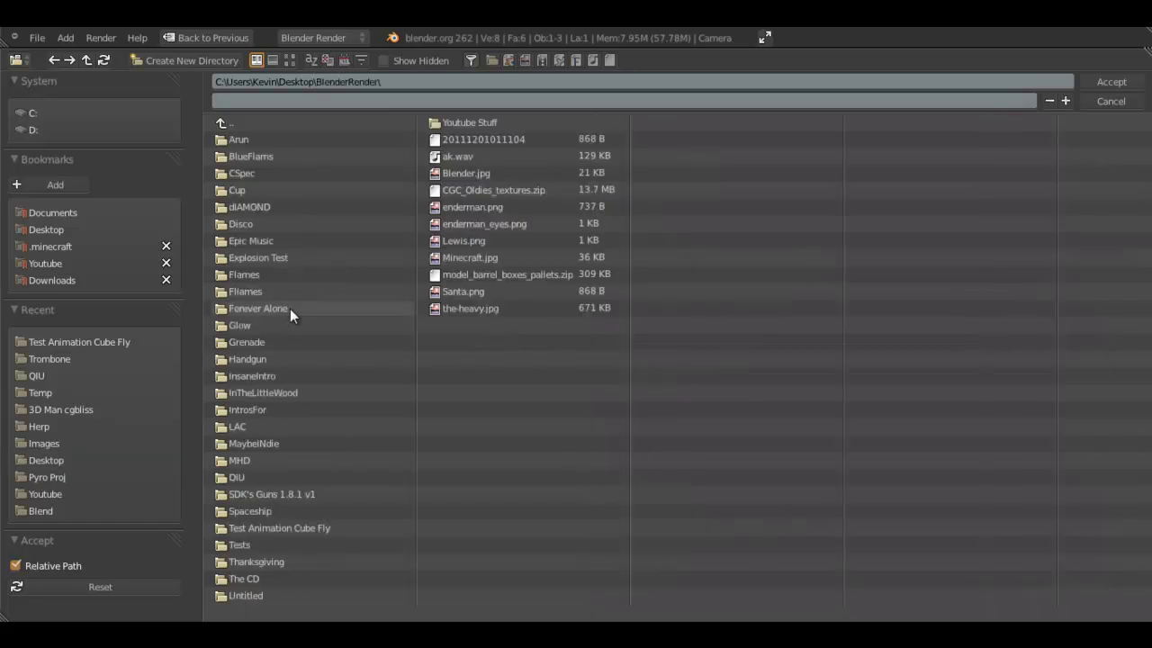
{"action": "left_click", "coordinate": [303, 529]}
{"action": "left_click", "coordinate": [306, 139]}
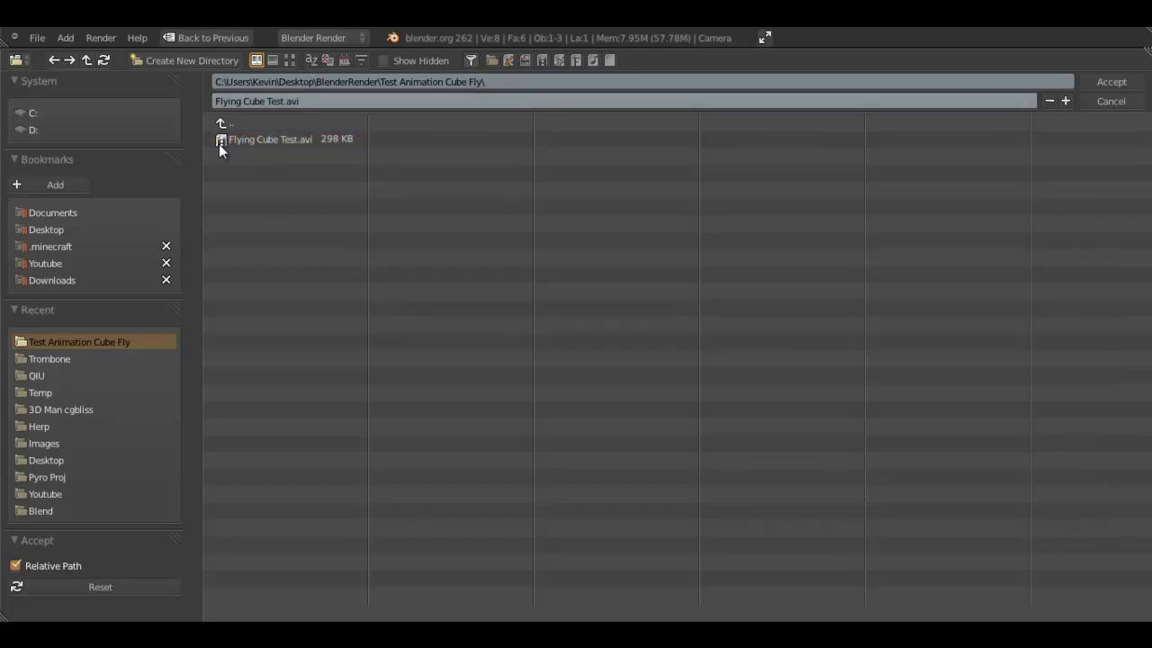
{"action": "left_click", "coordinate": [265, 121]}
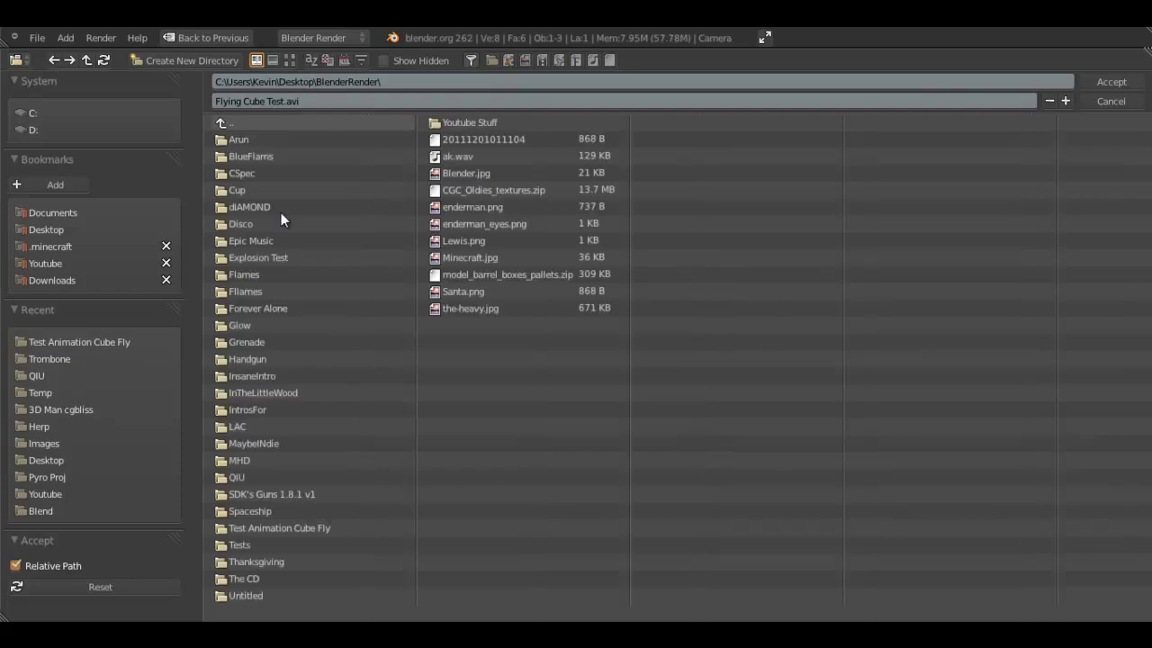
Step: Create and open the folder 'Test Animation Cube Fly 2', clearing the file name field
{"action": "left_click", "coordinate": [195, 58]}
{"action": "left_click", "coordinate": [196, 69]}
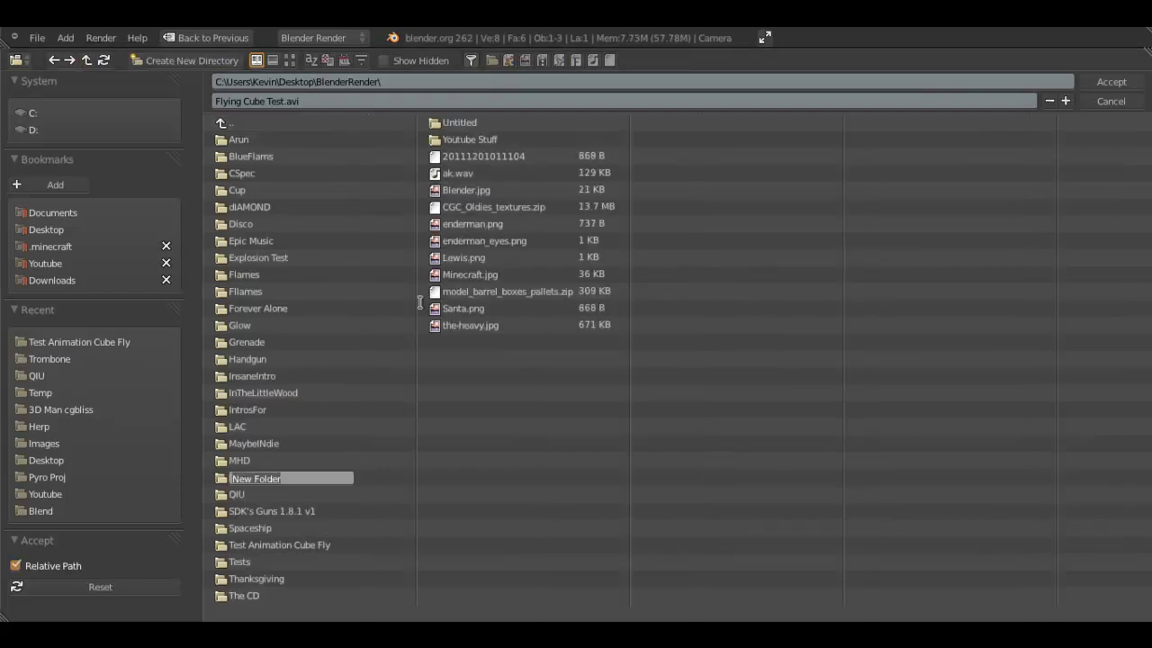
{"action": "type", "text": "Fly 2"}
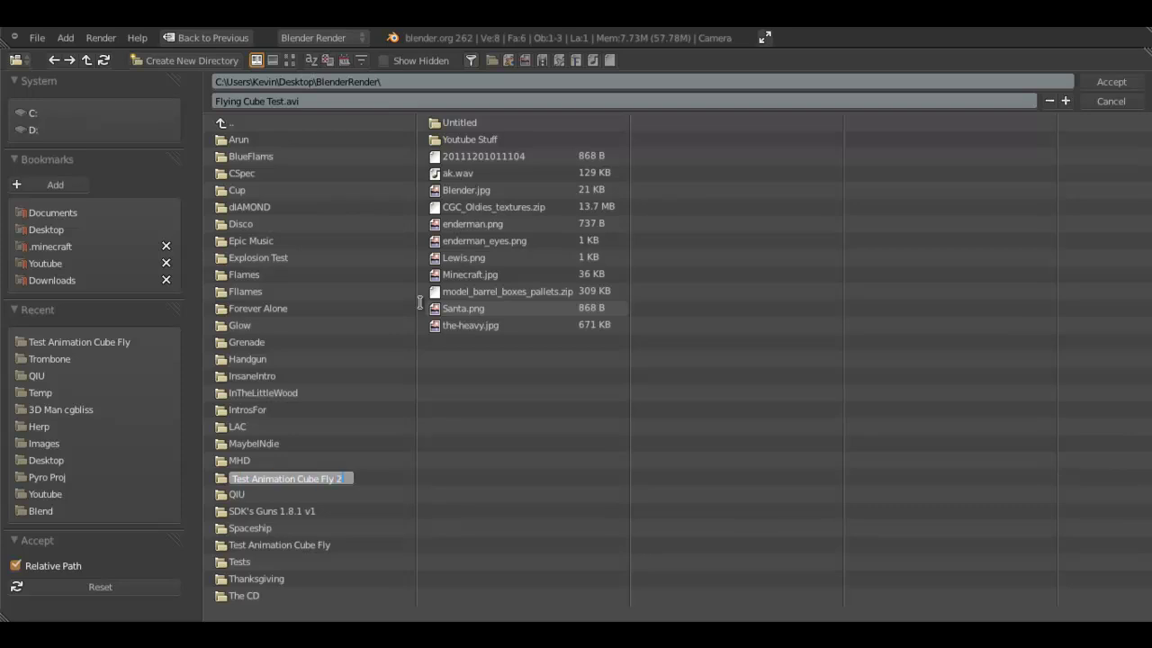
{"action": "key", "text": "Return"}
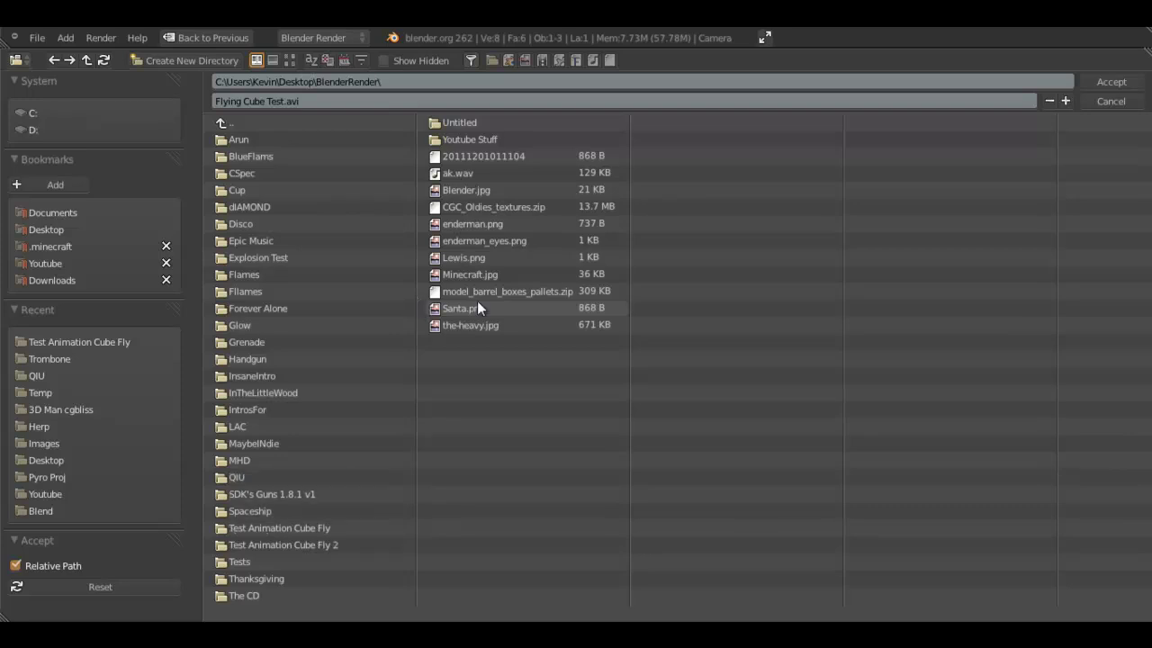
{"action": "left_click", "coordinate": [347, 542]}
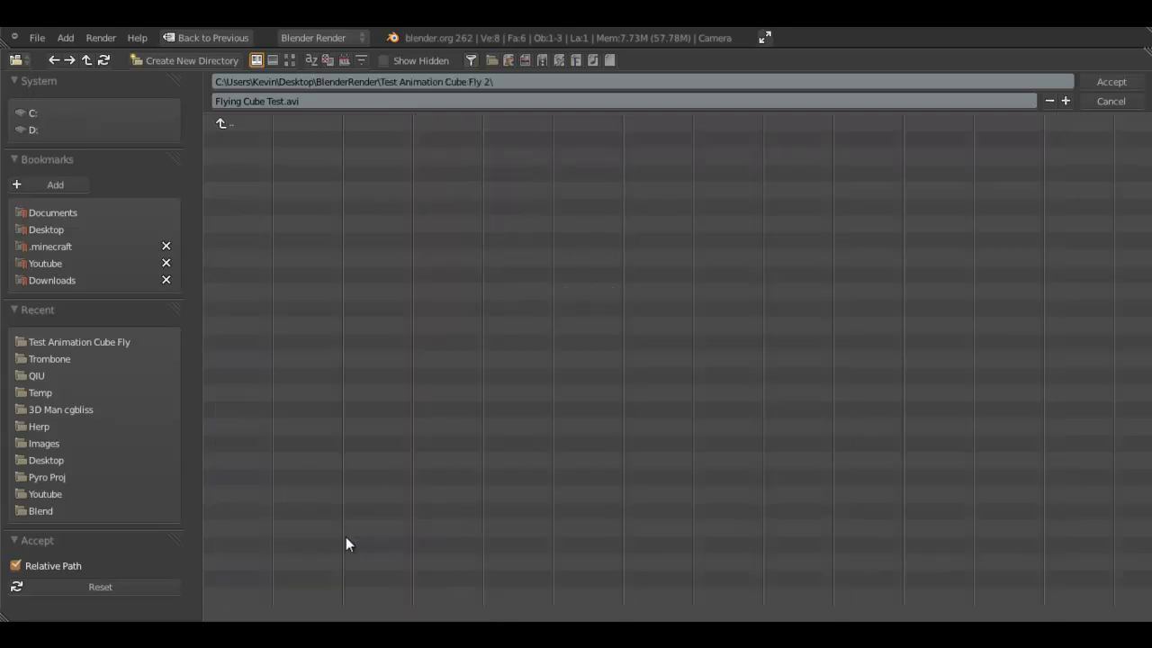
{"action": "left_click", "coordinate": [362, 102]}
{"action": "key", "text": "BackSpace"}
{"action": "key", "text": "Return"}
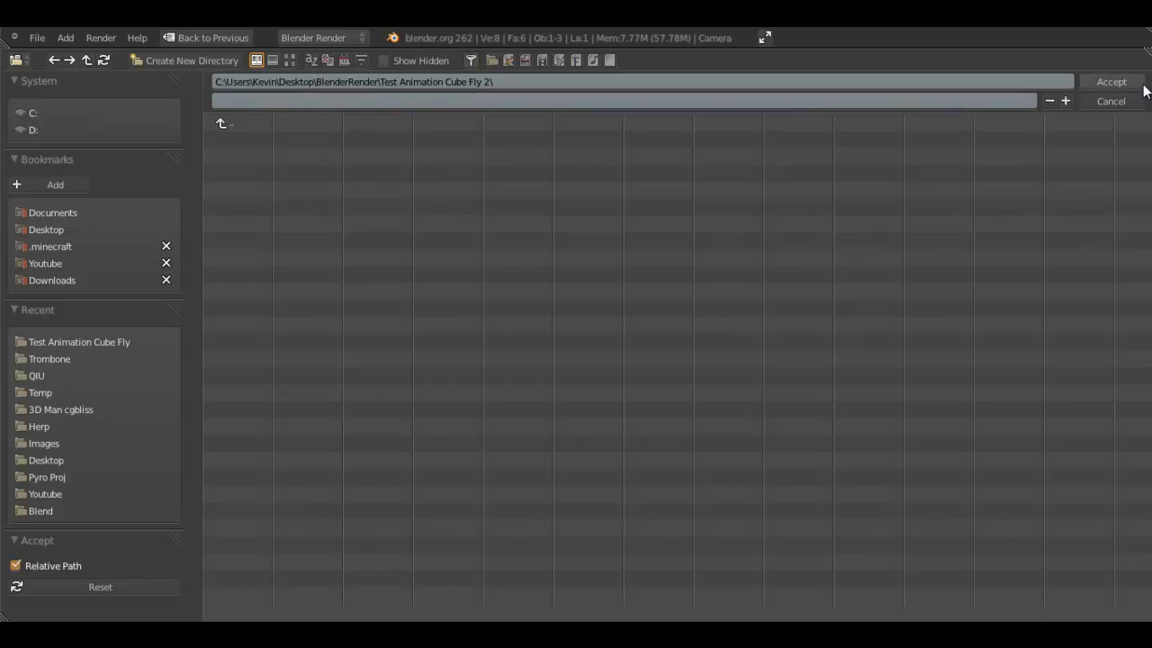
Step: Accept the new folder as output and render the animation as PNG frames 0028–0108
{"action": "left_click", "coordinate": [1111, 81]}
{"action": "scroll", "coordinate": [704, 357], "scroll_direction": "up", "scroll_amount": 3}
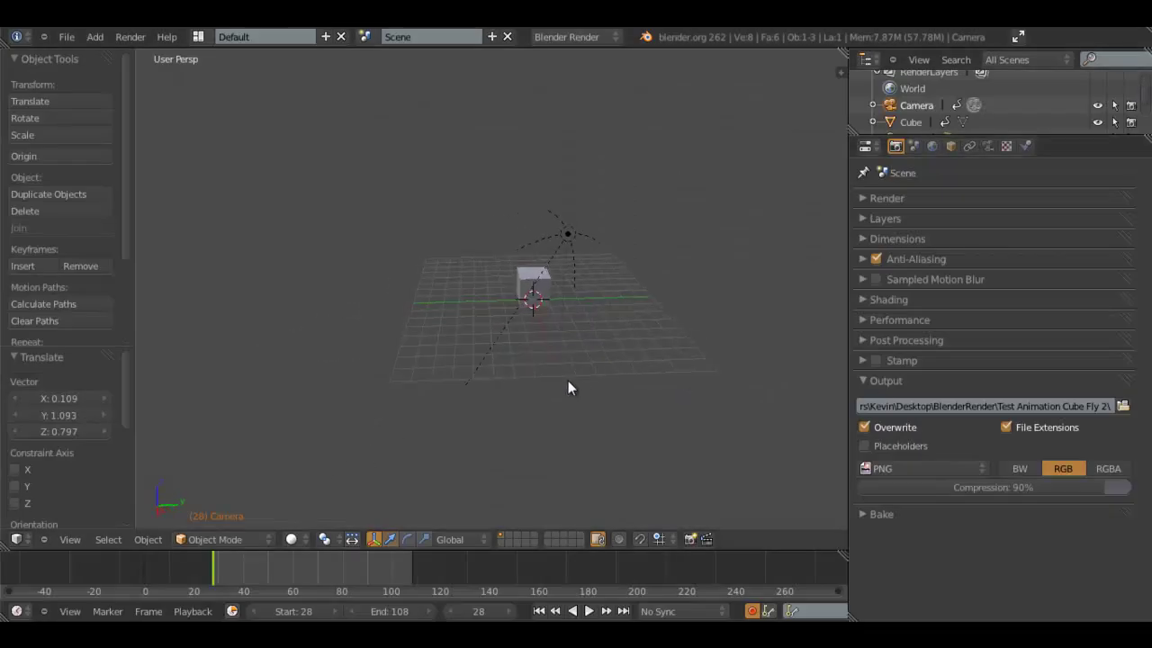
{"action": "middle_click_drag", "start_coordinate": [742, 250], "coordinate": [683, 297]}
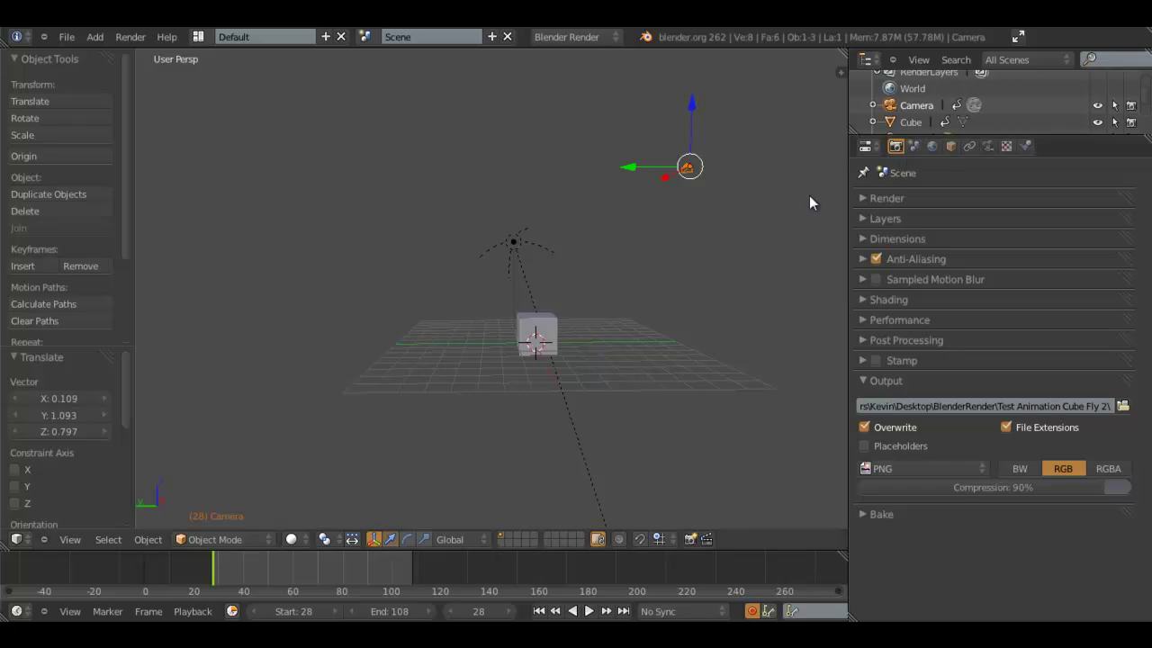
{"action": "left_click", "coordinate": [130, 36]}
{"action": "left_click", "coordinate": [187, 68]}
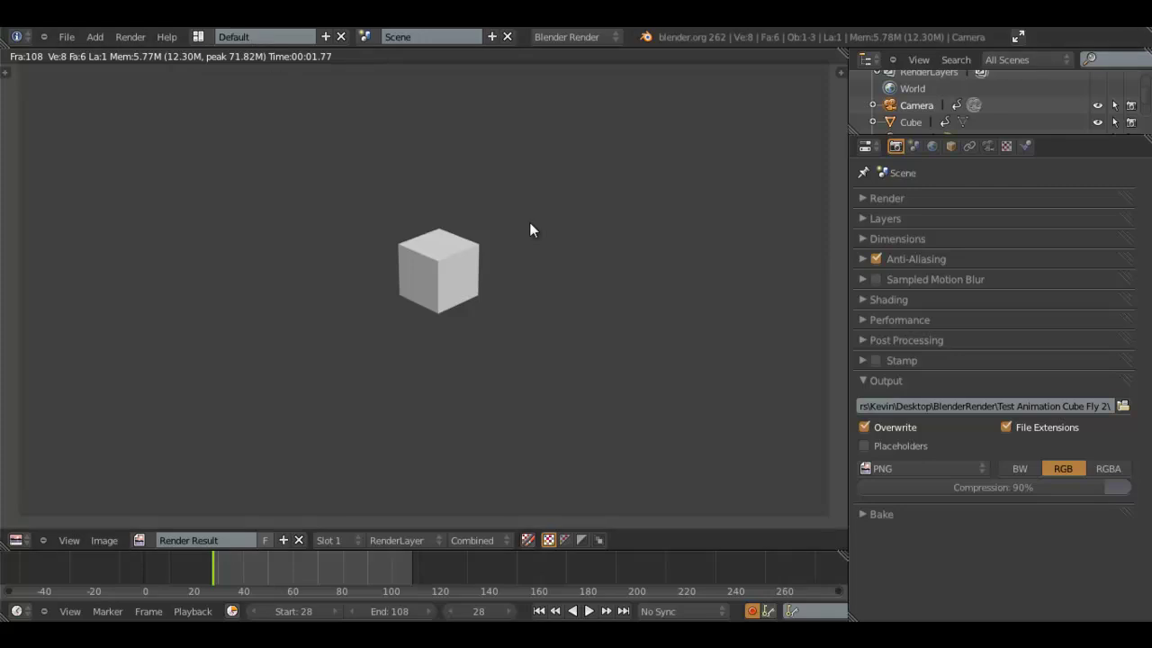
Step: Close the render result, return to camera view and check the frames in the output folder
{"action": "key", "text": "Escape"}
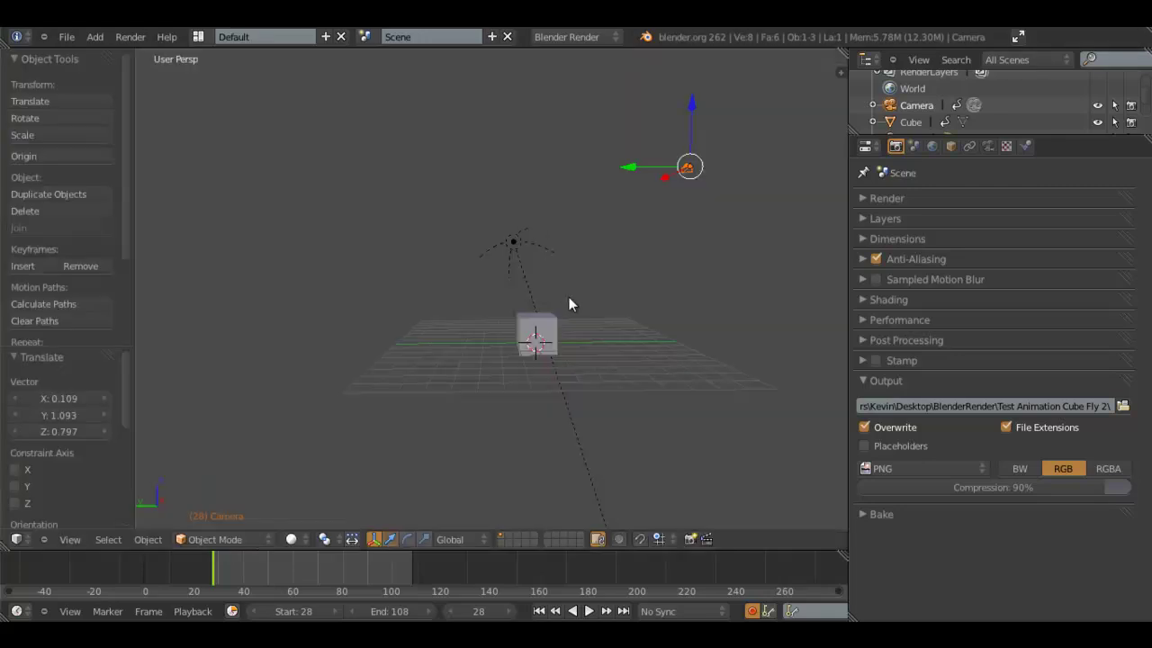
{"action": "key", "text": "KP_0"}
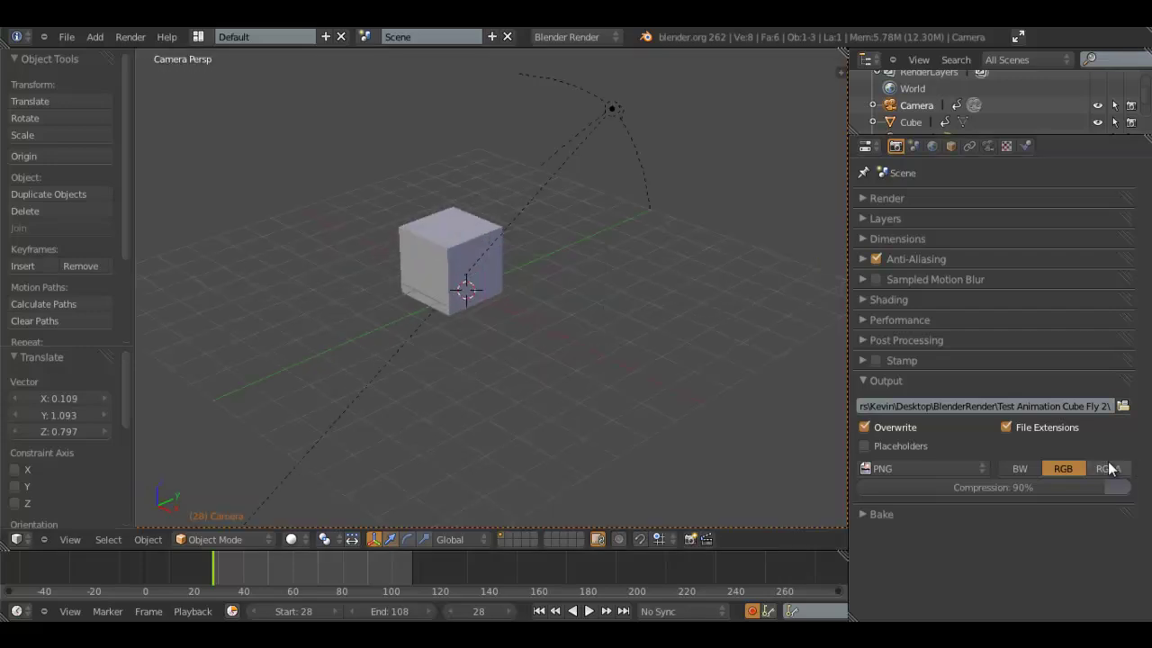
{"action": "left_click", "coordinate": [1121, 406]}
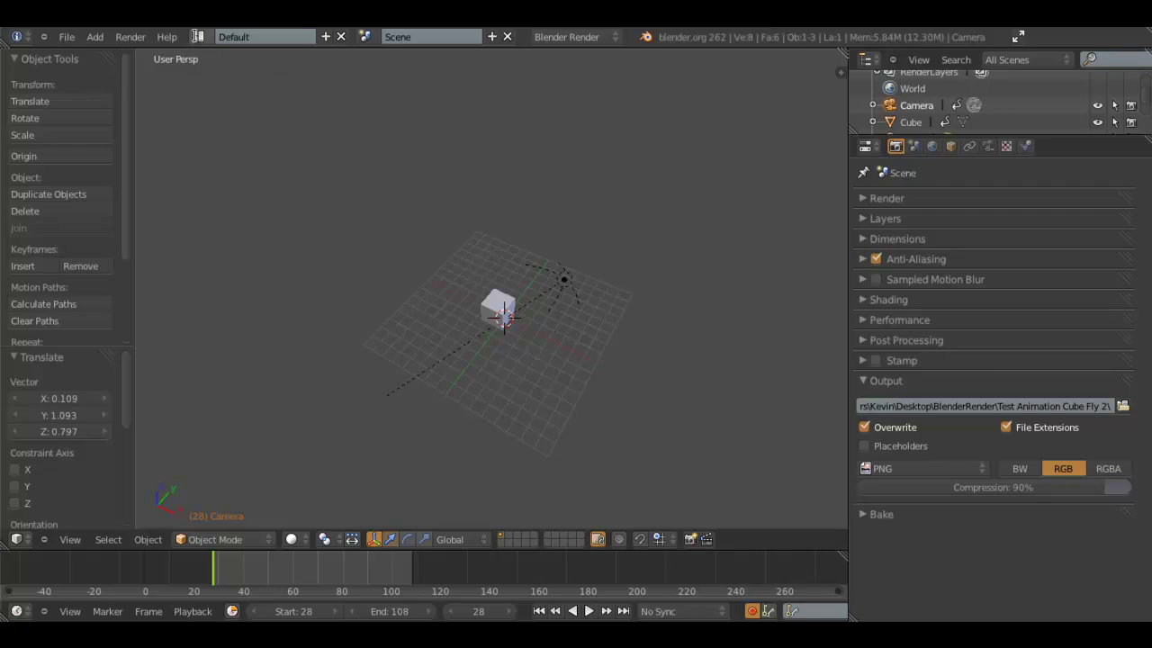
Step: Switch to the Video Editing layout and add the rendered PNG frames as an image strip
{"action": "left_click", "coordinate": [196, 36]}
{"action": "left_click", "coordinate": [233, 162]}
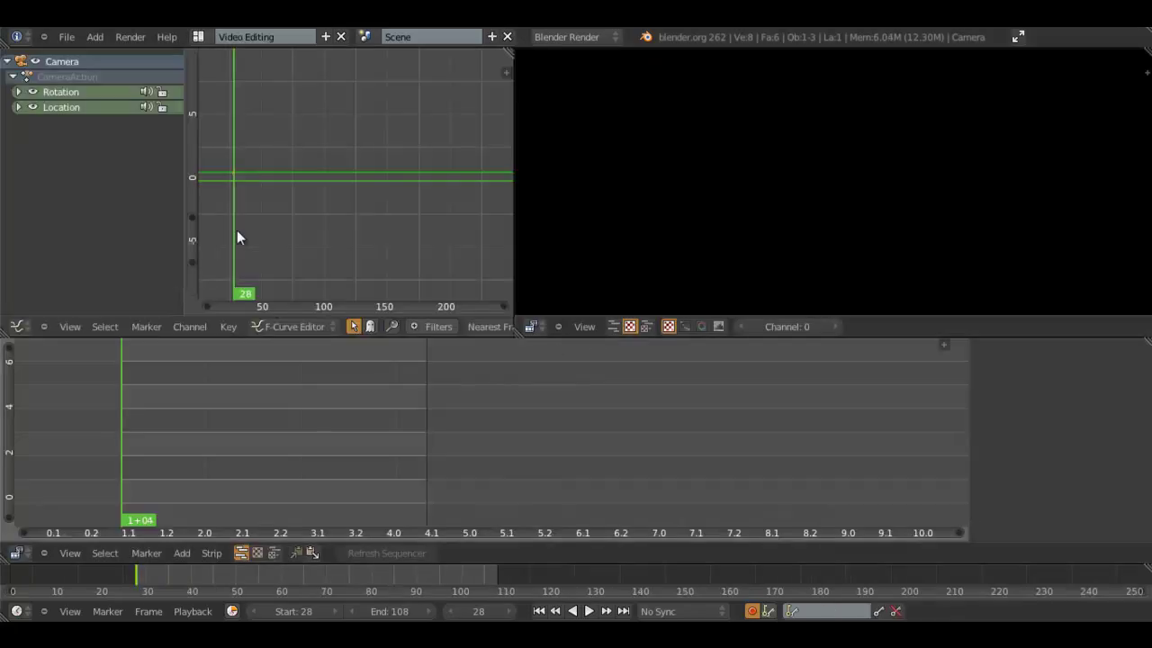
{"action": "left_click", "coordinate": [182, 552]}
{"action": "left_click", "coordinate": [201, 500]}
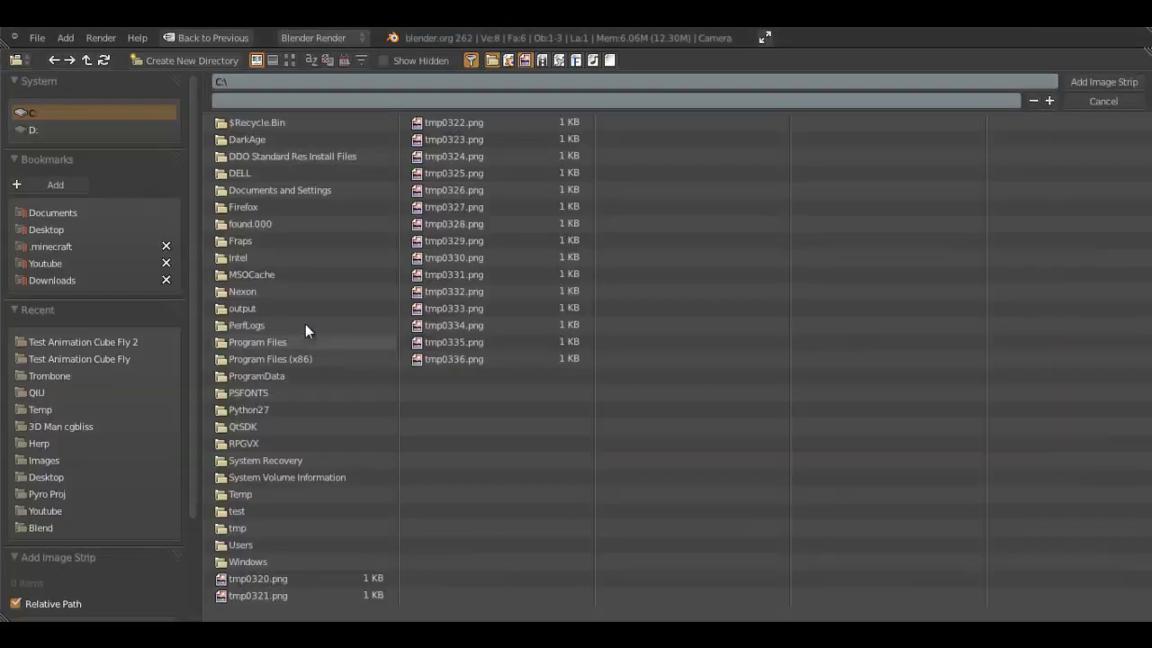
{"action": "left_click", "coordinate": [93, 231]}
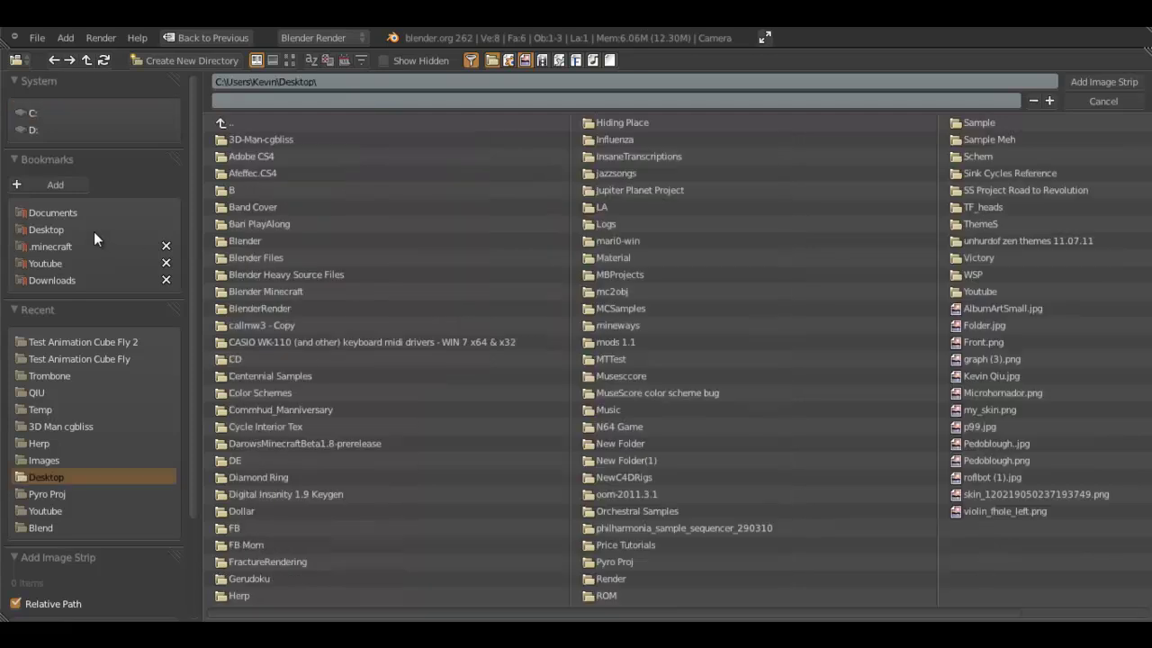
{"action": "left_click", "coordinate": [301, 307]}
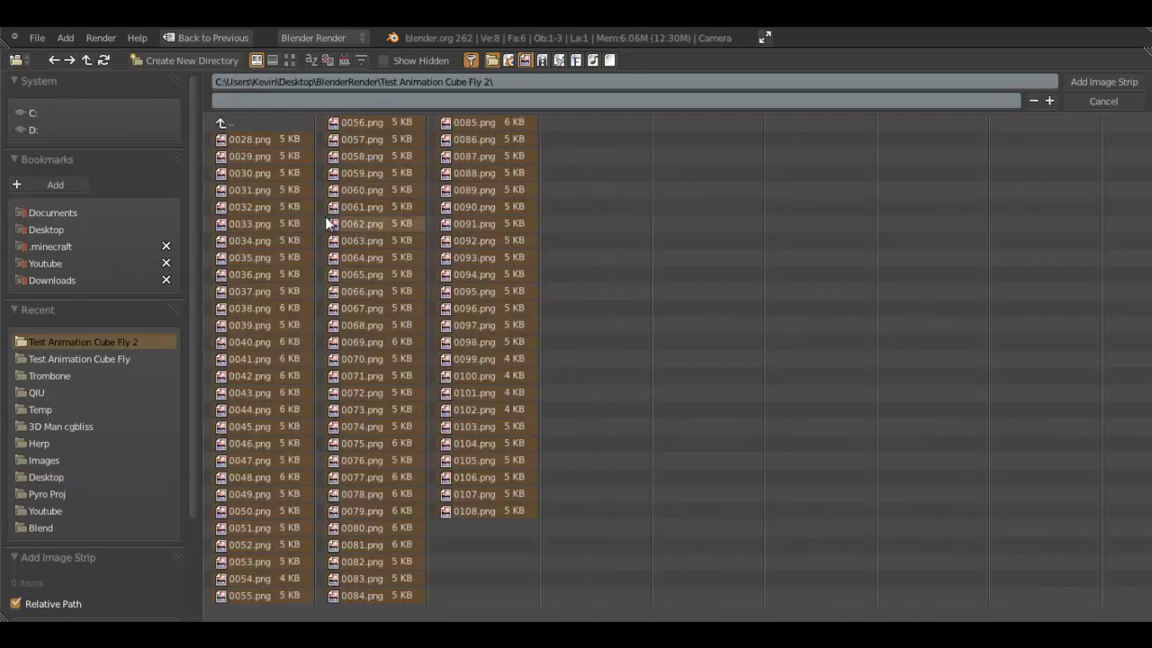
{"action": "left_click", "coordinate": [1099, 82]}
Step: Slide the 81-frame image strip so it starts at frame 28
{"action": "scroll", "coordinate": [630, 351], "scroll_direction": "up", "scroll_amount": 2}
{"action": "scroll", "coordinate": [650, 388], "scroll_direction": "left", "scroll_amount": 4, "text": "ctrl"}
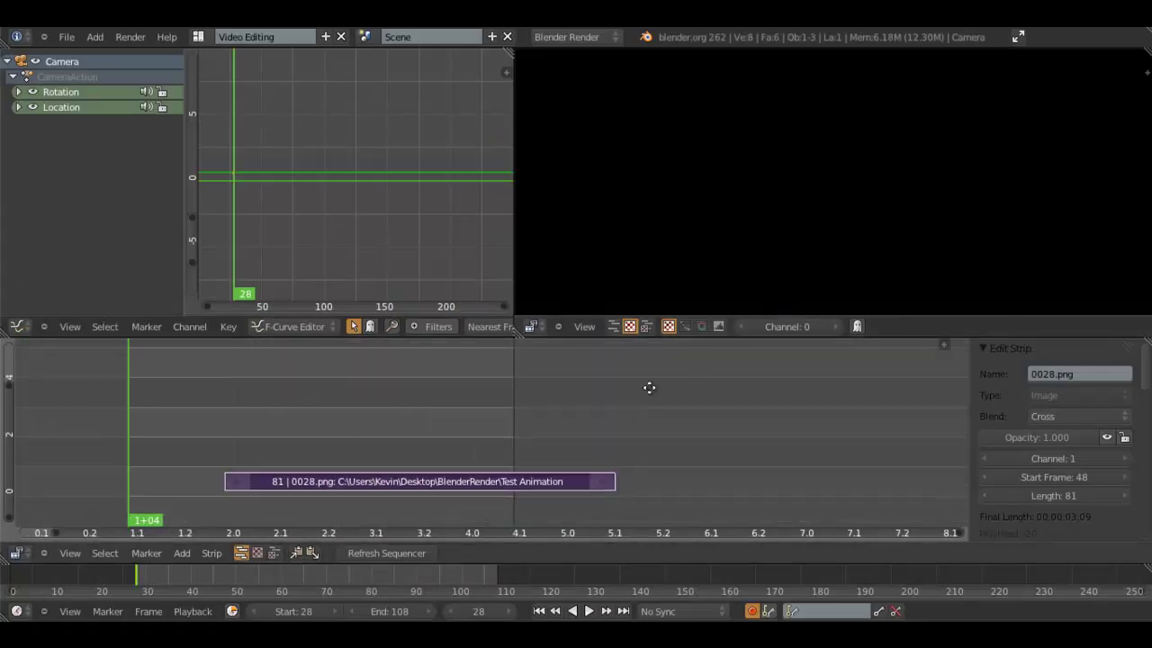
{"action": "key", "text": "g"}
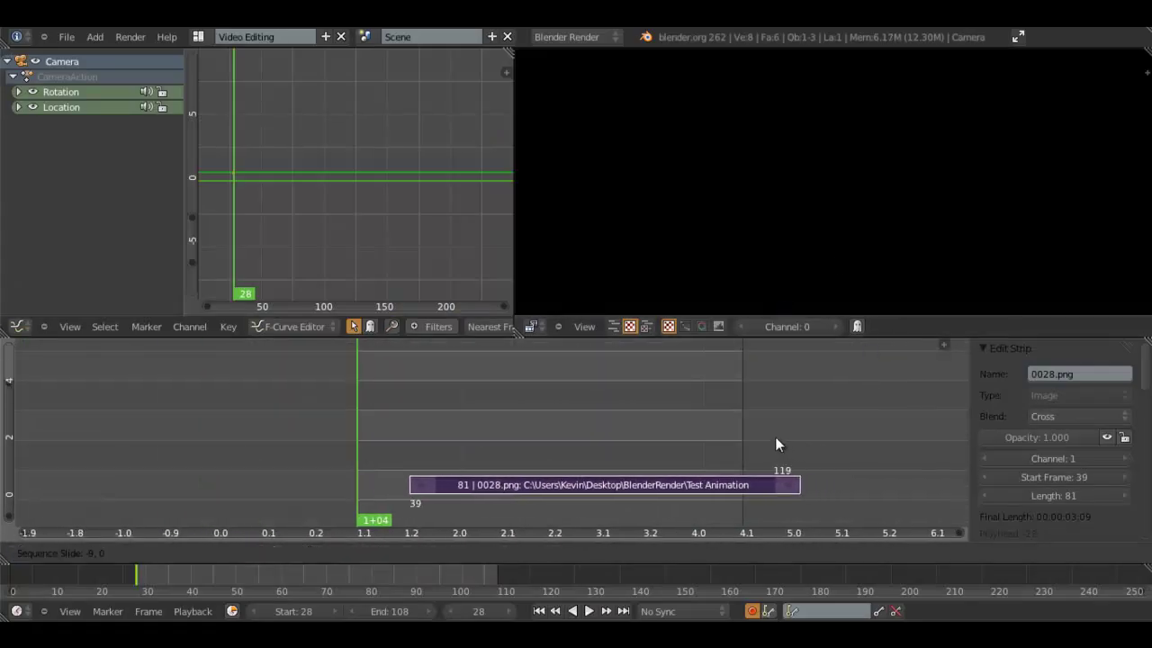
{"action": "left_click", "coordinate": [733, 454]}
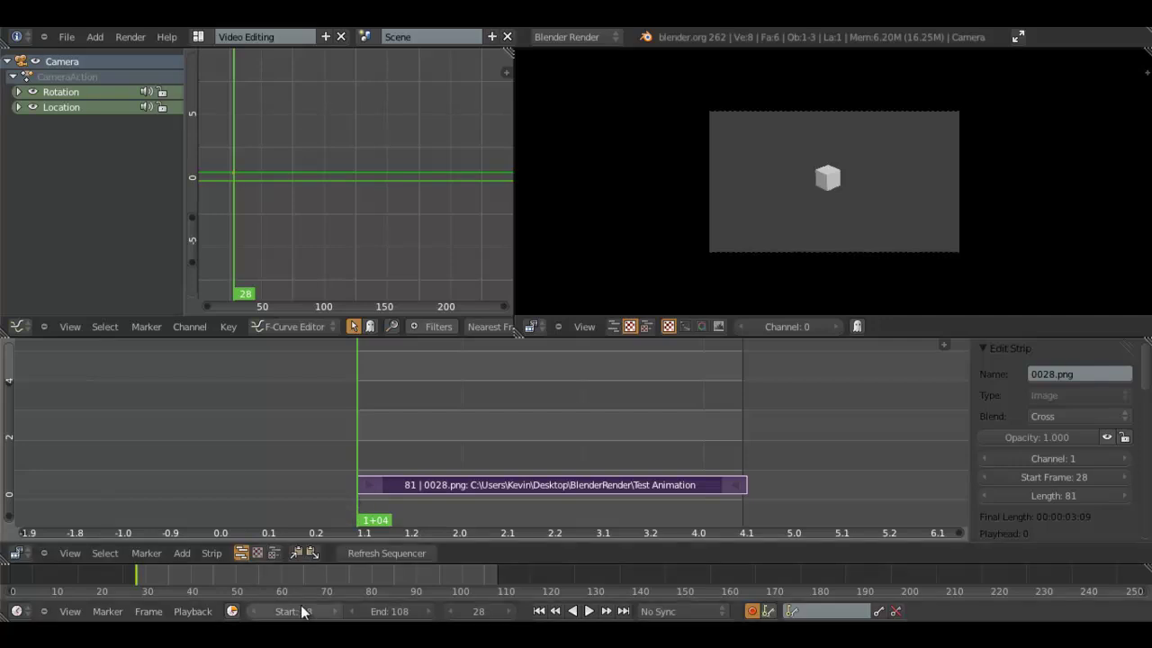
{"action": "key", "text": "g"}
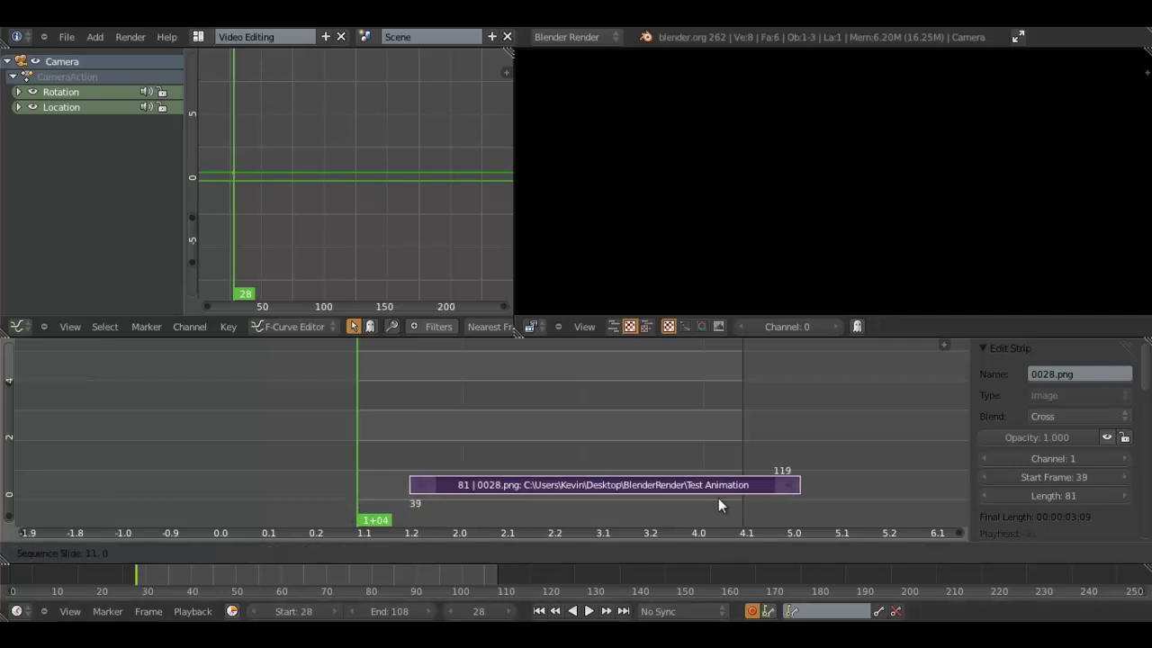
{"action": "left_click", "coordinate": [663, 492]}
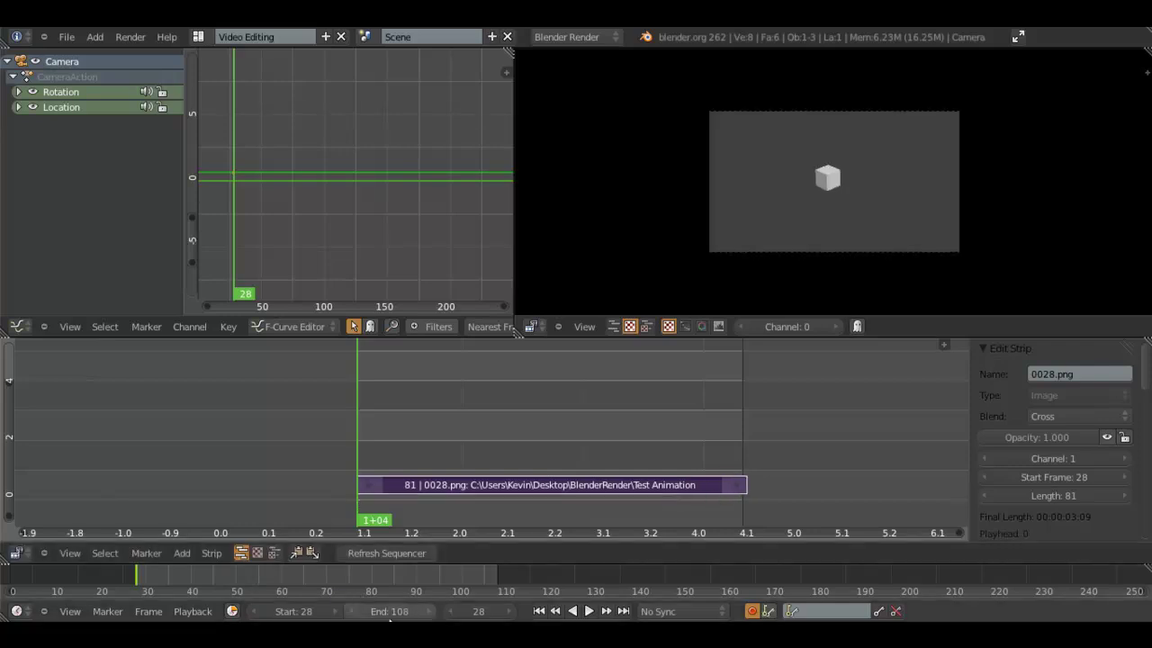
{"action": "left_click", "coordinate": [198, 37]}
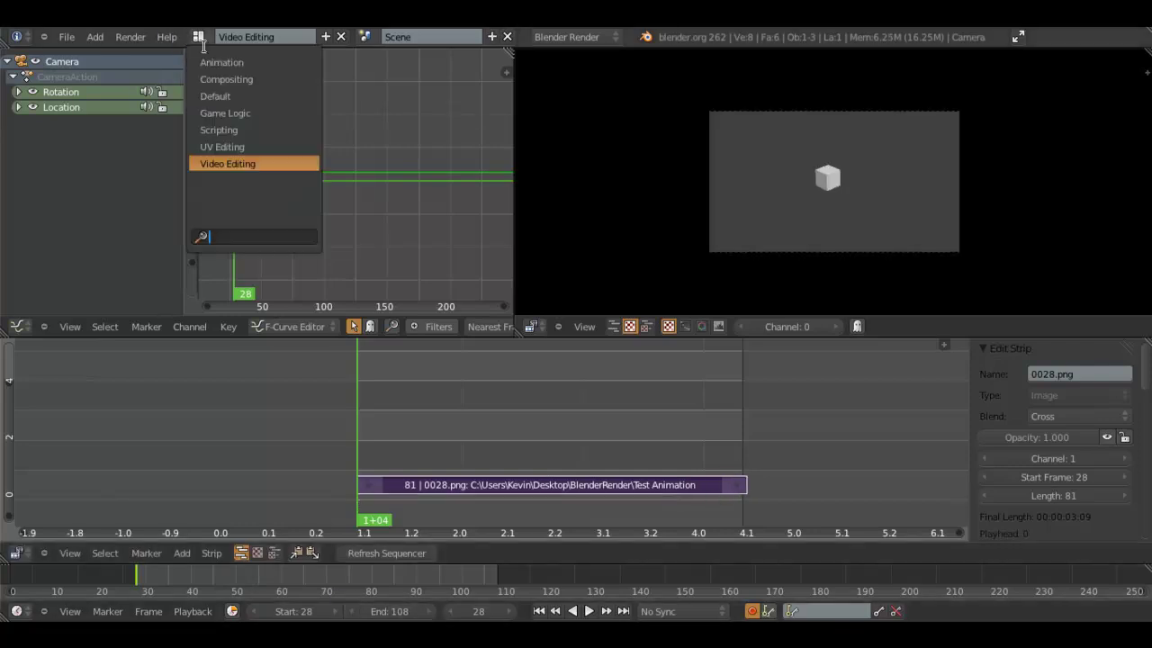
Step: Return to the Default layout and change the output file format from PNG to H.264
{"action": "left_click", "coordinate": [244, 96]}
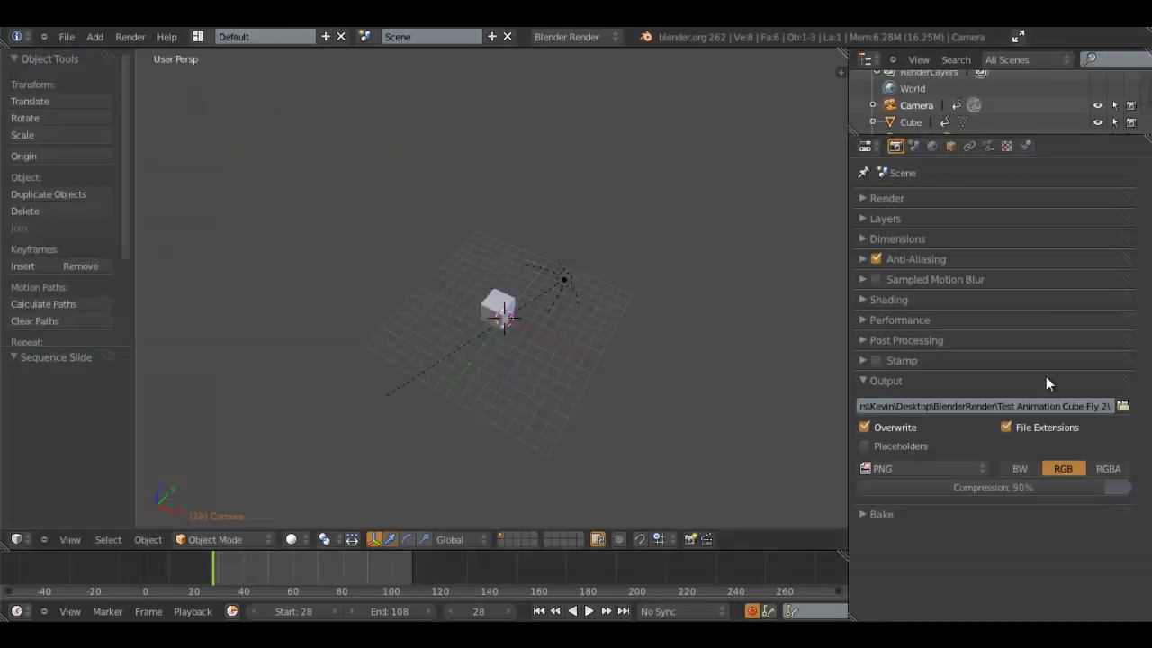
{"action": "left_click", "coordinate": [959, 474]}
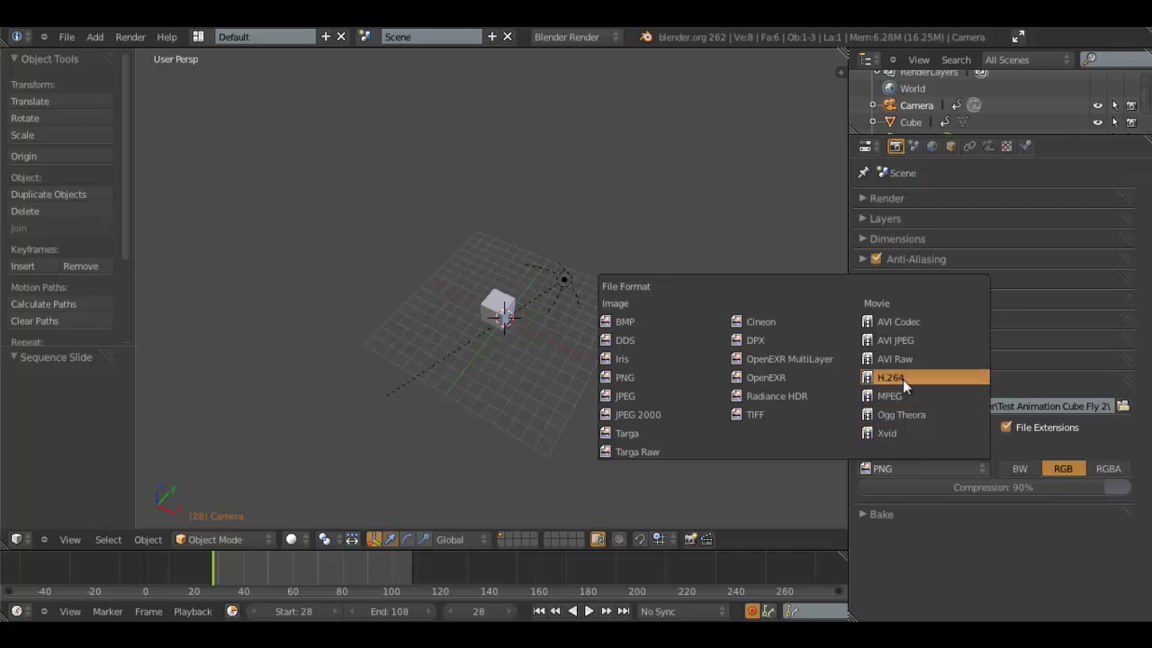
{"action": "left_click", "coordinate": [903, 379]}
{"action": "scroll", "coordinate": [491, 447], "scroll_direction": "up", "scroll_amount": 2}
{"action": "middle_click_drag", "start_coordinate": [491, 446], "coordinate": [477, 356]}
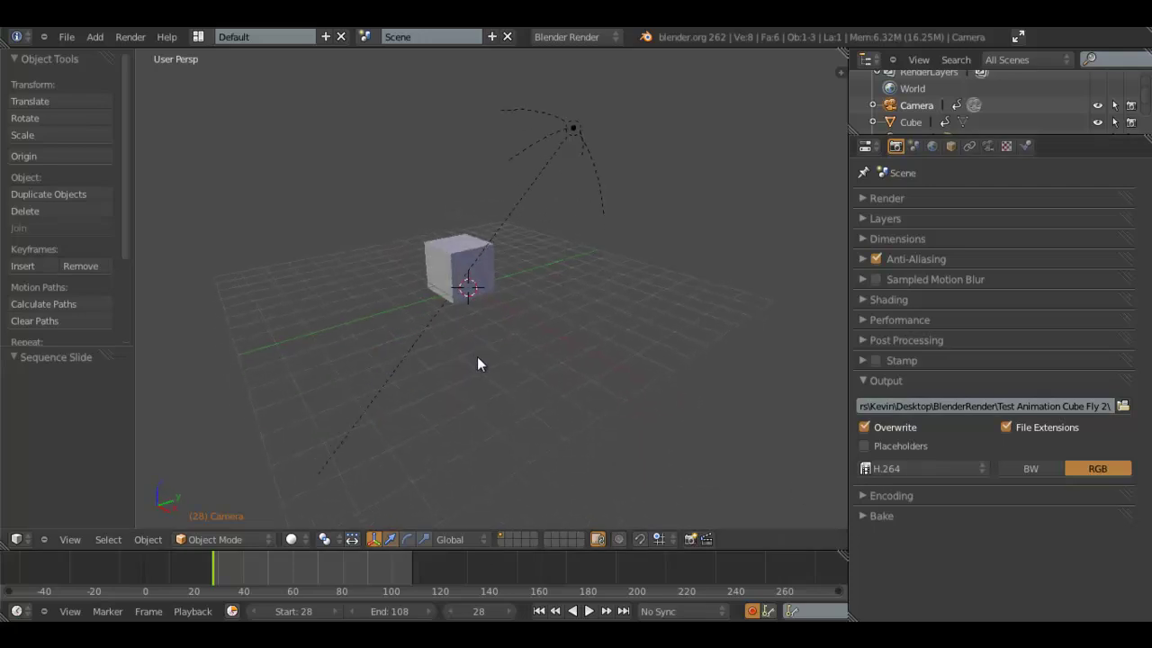
Step: Collapse the Output panel and expand Post Processing in the Render properties
{"action": "left_click", "coordinate": [911, 381]}
{"action": "left_click", "coordinate": [910, 360]}
{"action": "left_click", "coordinate": [910, 359]}
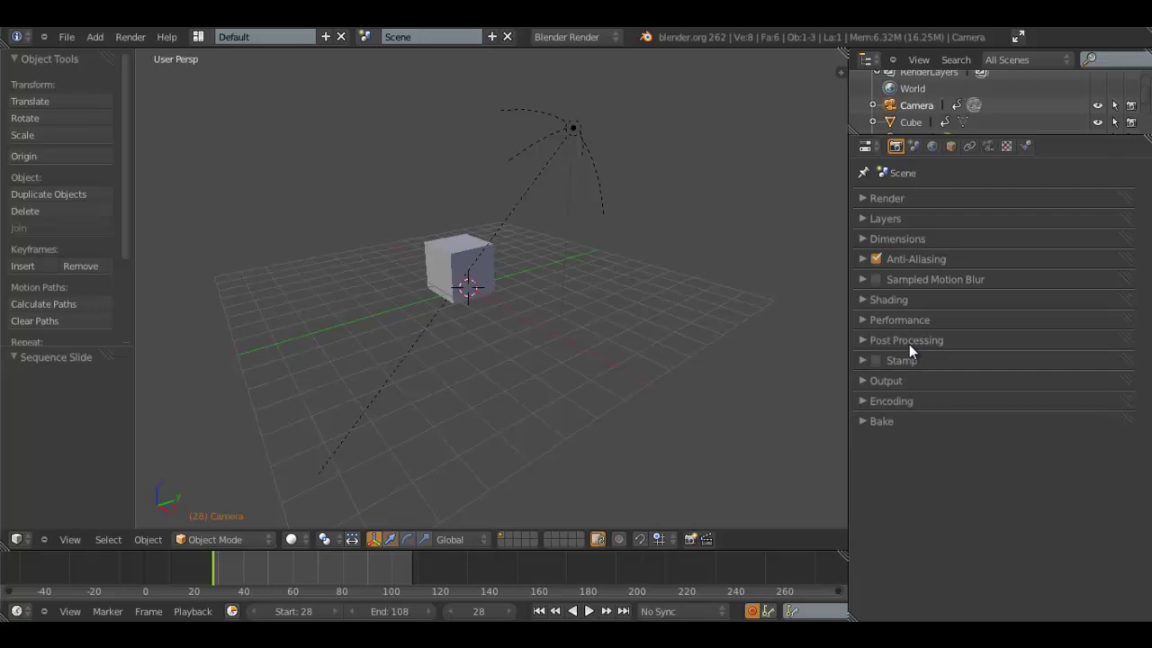
{"action": "left_click", "coordinate": [909, 344]}
{"action": "left_click", "coordinate": [902, 321]}
{"action": "left_click", "coordinate": [904, 322]}
{"action": "left_click", "coordinate": [909, 340]}
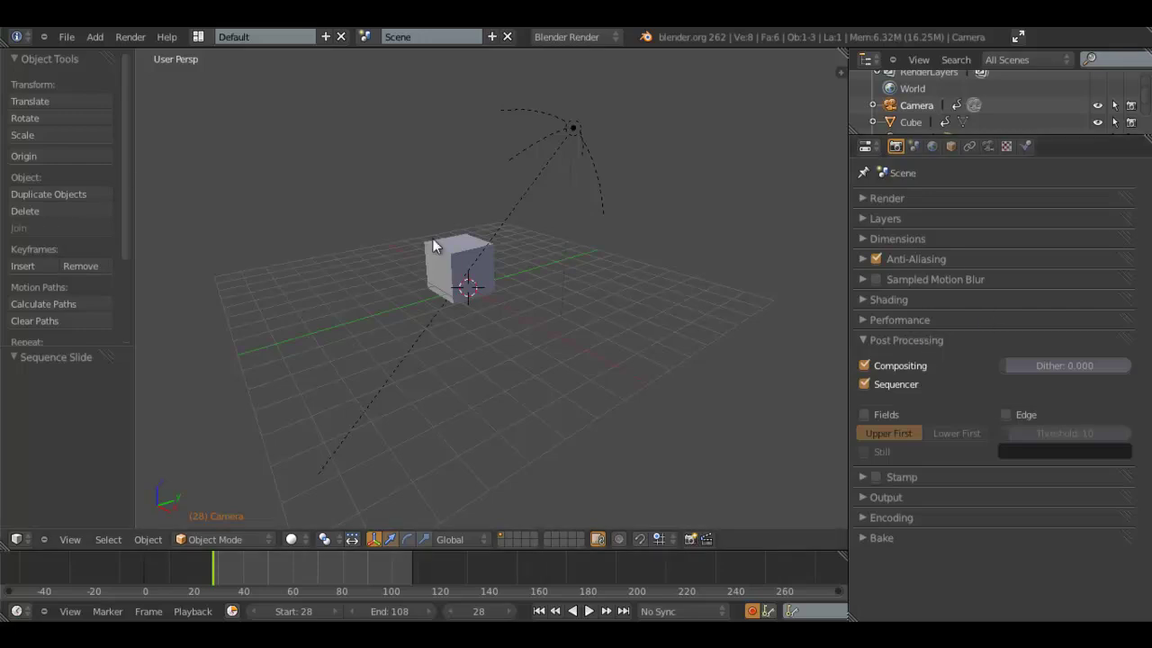
Step: Render frames 28–108 to the H.264 movie and close the render view
{"action": "middle_click_drag", "start_coordinate": [499, 303], "coordinate": [778, 348]}
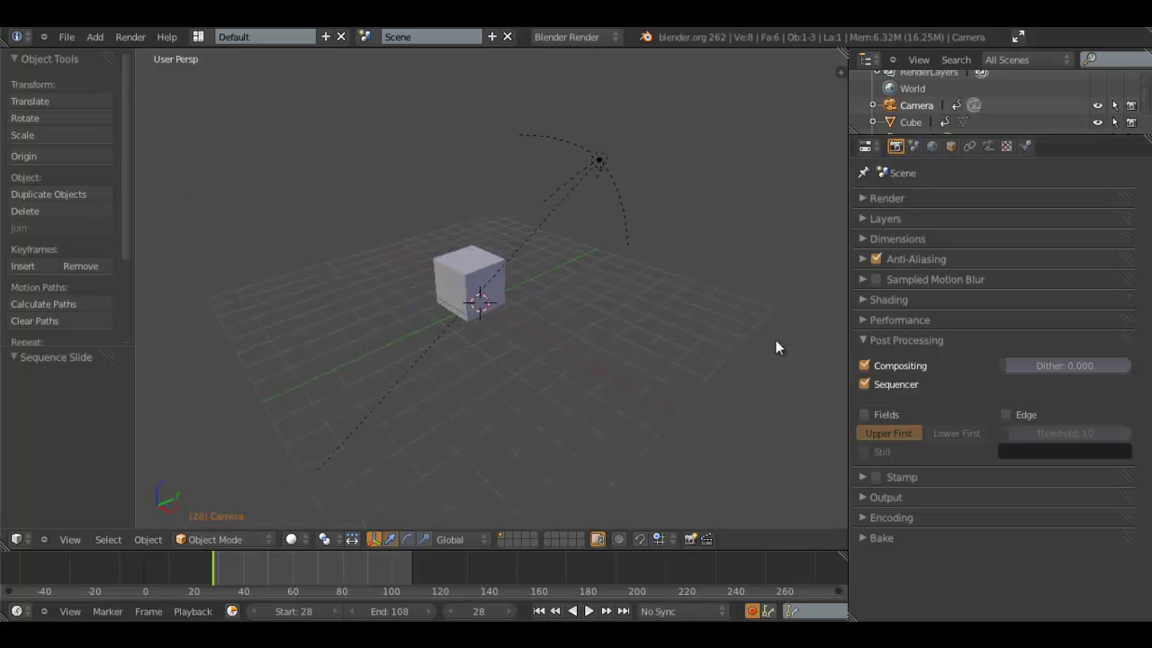
{"action": "left_click", "coordinate": [131, 37]}
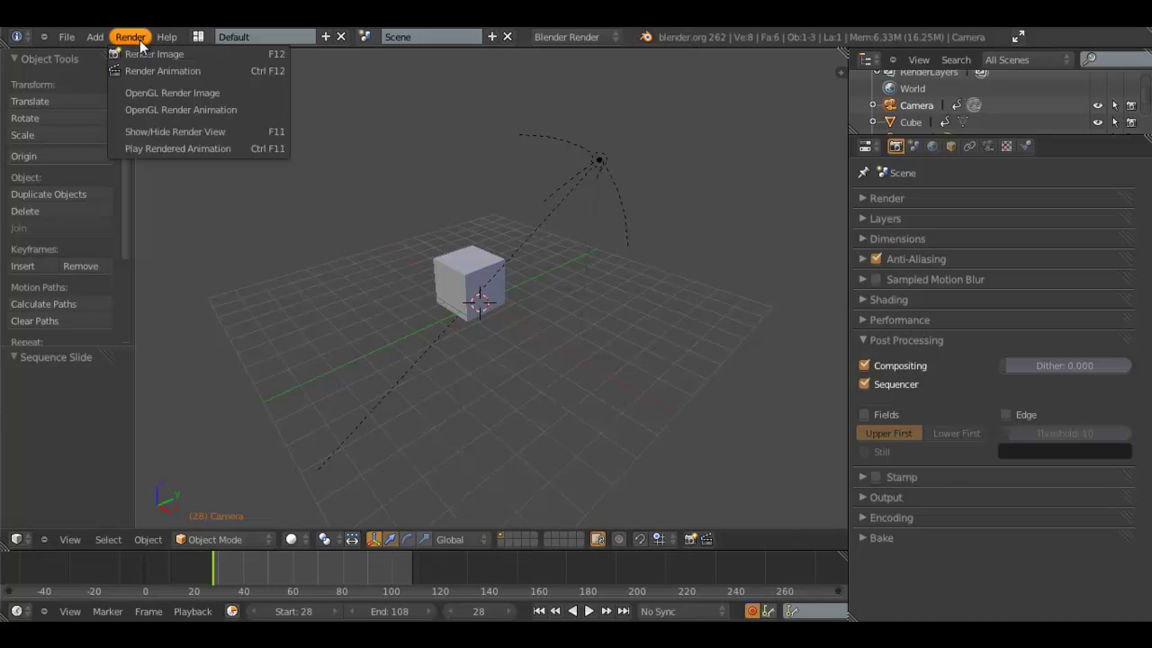
{"action": "left_click", "coordinate": [185, 72]}
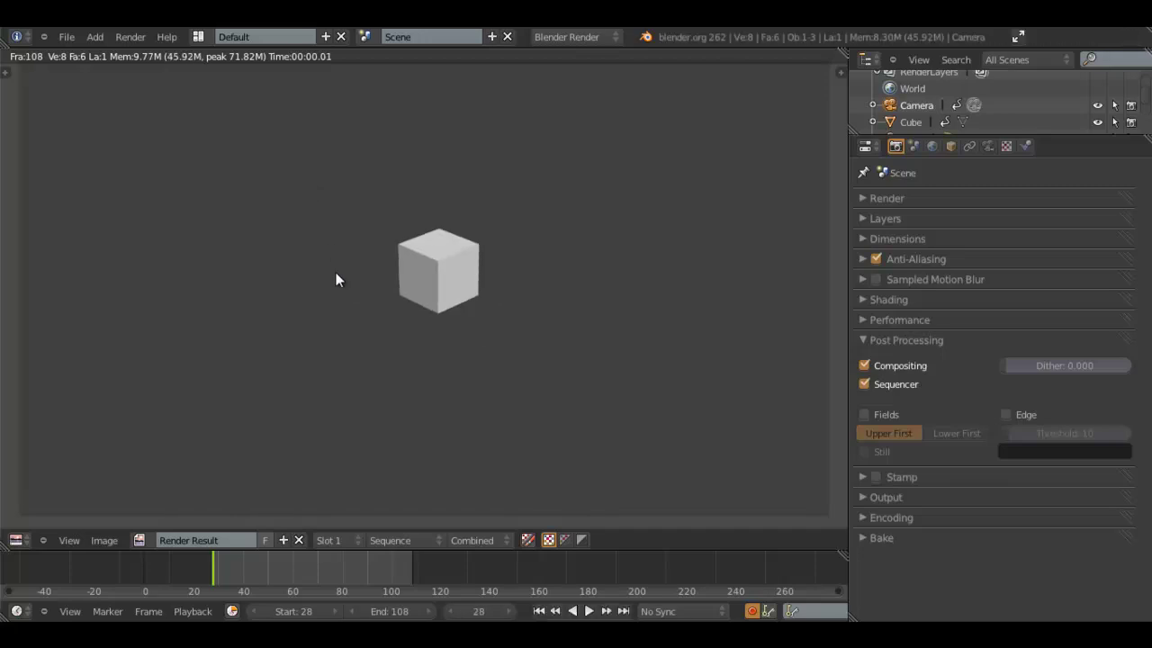
{"action": "key", "text": "Escape"}
Step: Browse to the Desktop > BlenderRender > Test Animation Cube Fly 2 folder in Explorer
{"action": "key", "text": "super"}
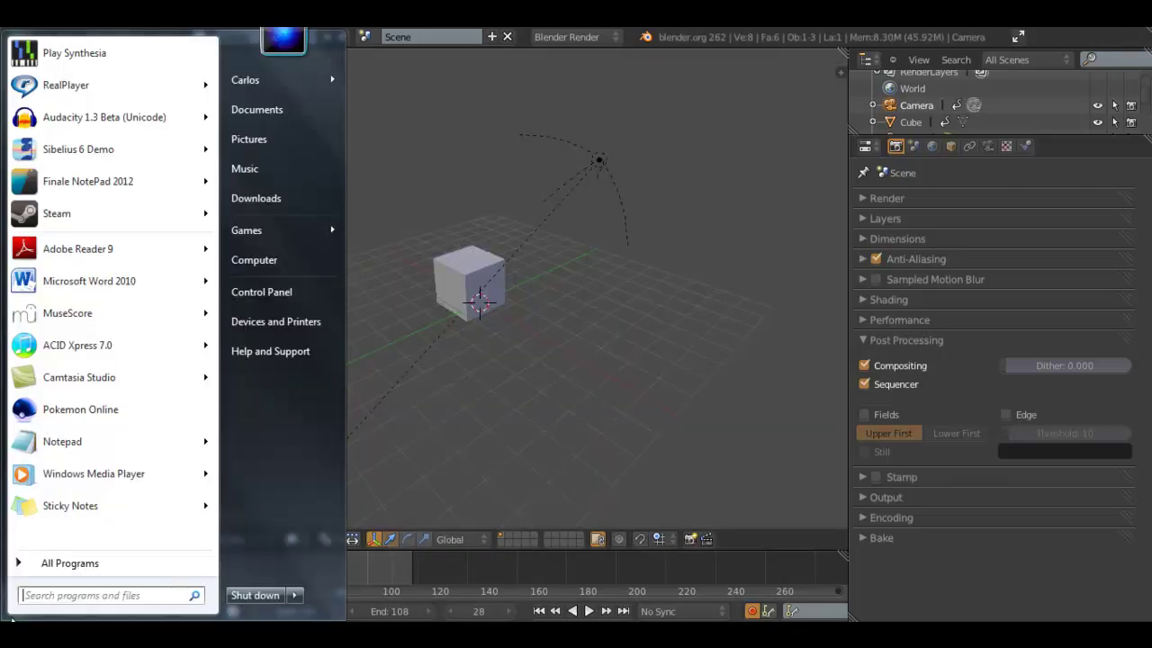
{"action": "left_click", "coordinate": [254, 260]}
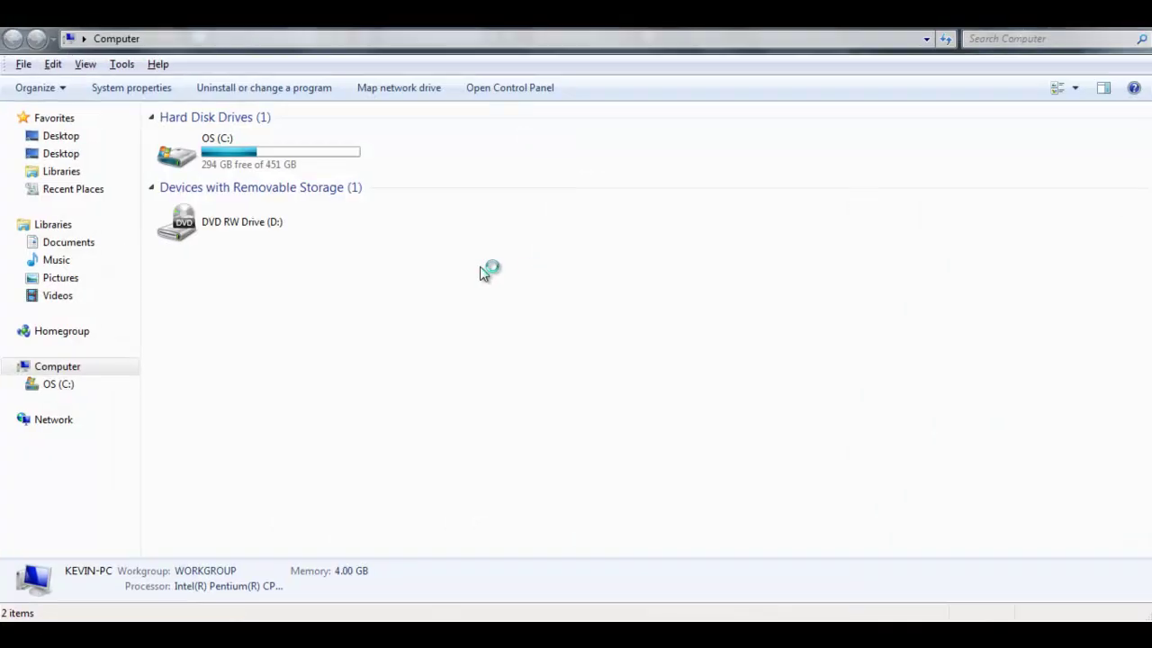
{"action": "left_click", "coordinate": [63, 154]}
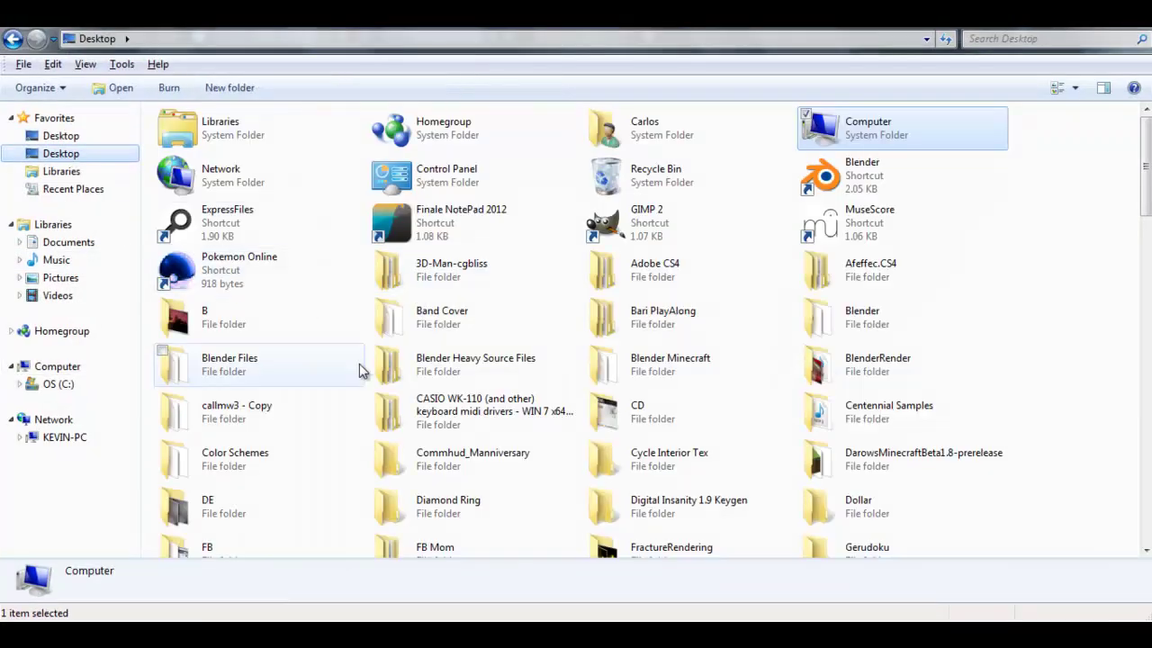
{"action": "left_click", "coordinate": [359, 364]}
{"action": "scroll", "coordinate": [540, 398], "scroll_direction": "down", "scroll_amount": 3}
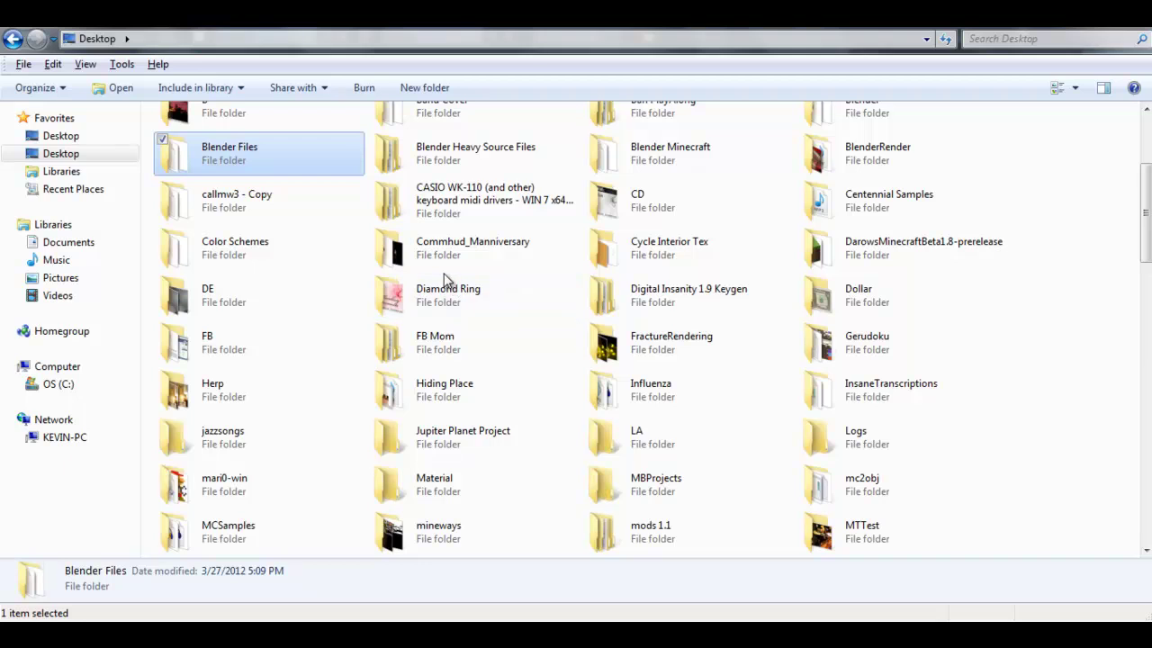
{"action": "double_click", "coordinate": [927, 165]}
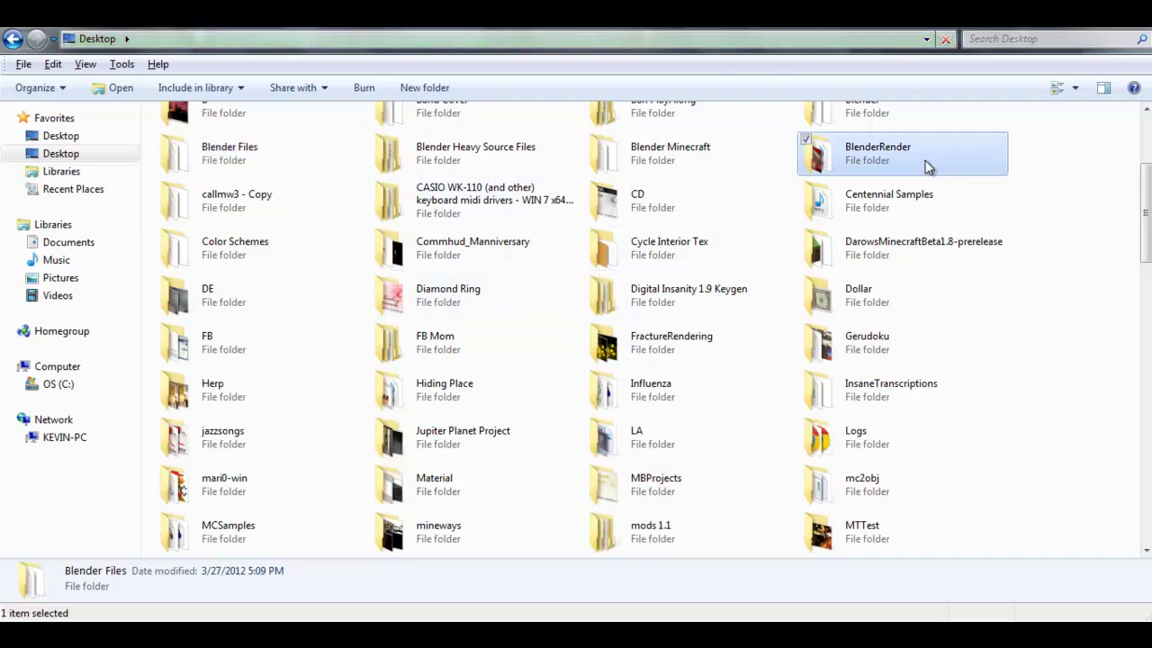
{"action": "scroll", "coordinate": [432, 320], "scroll_direction": "down", "scroll_amount": 4}
{"action": "double_click", "coordinate": [270, 387]}
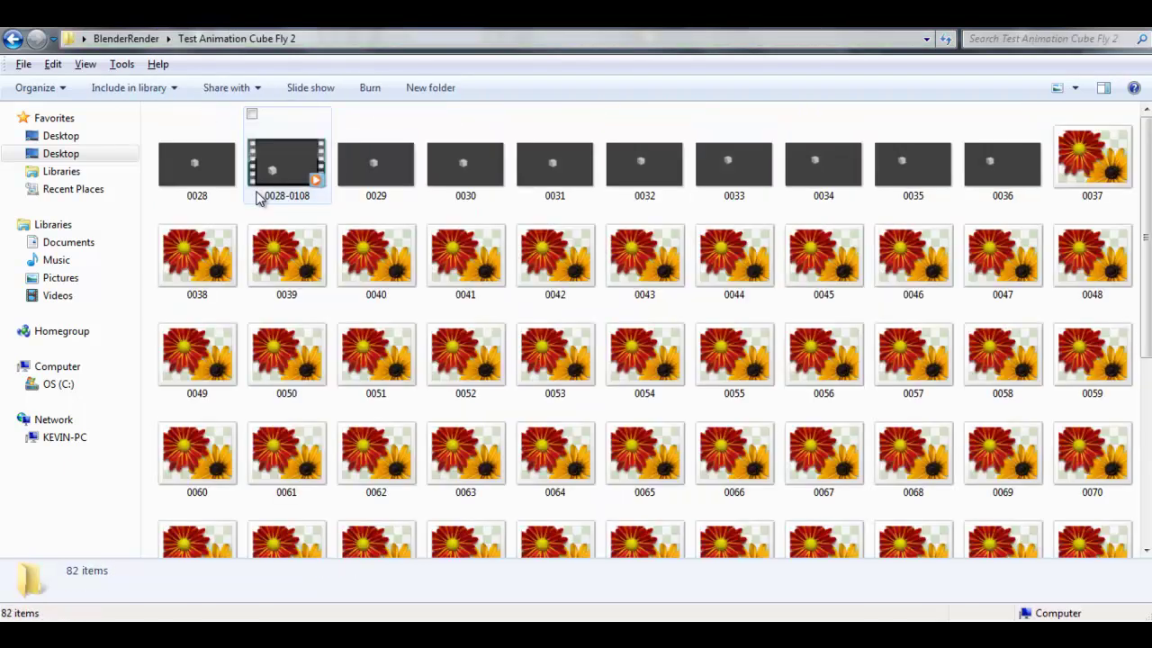
Step: Preview the 0028-0108 movie and rename it to 'Flying Cube Test 2'
{"action": "left_click", "coordinate": [312, 178]}
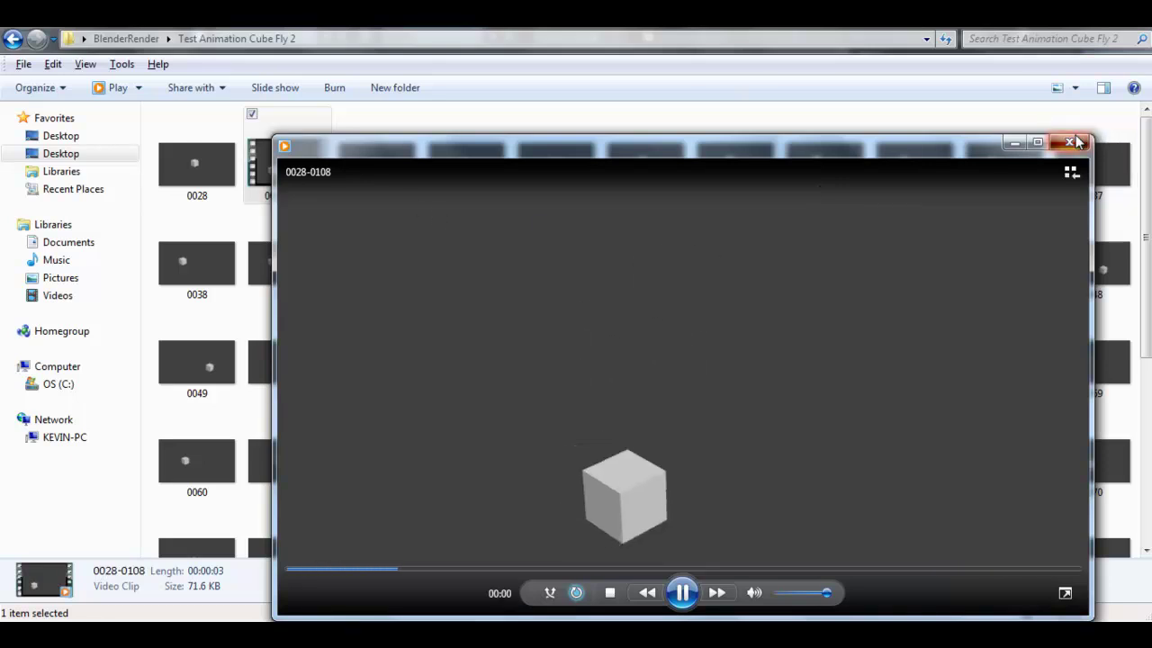
{"action": "left_click", "coordinate": [1068, 142]}
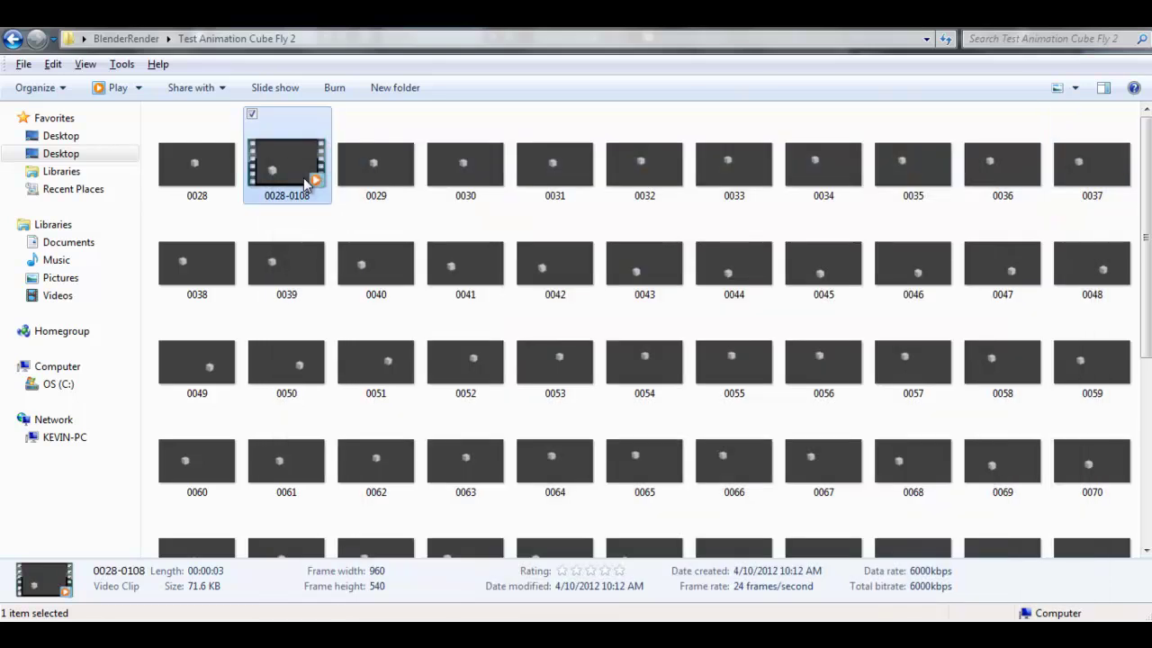
{"action": "right_click", "coordinate": [306, 185]}
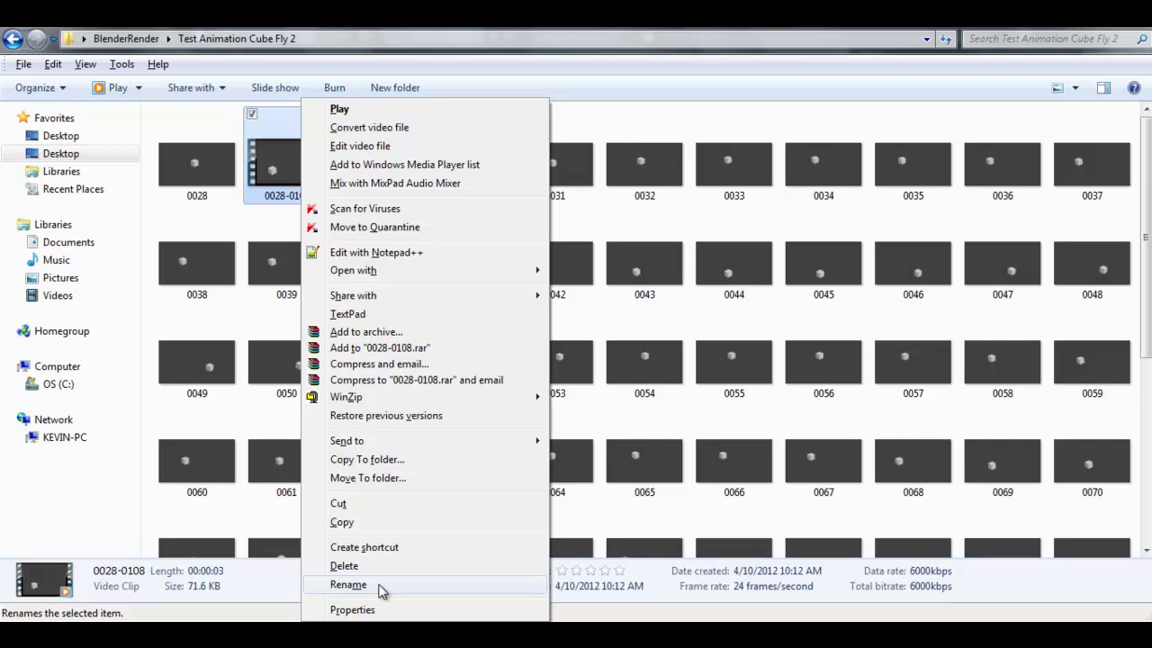
{"action": "left_click", "coordinate": [380, 585]}
{"action": "type", "text": "Flying Cube Test 2"}
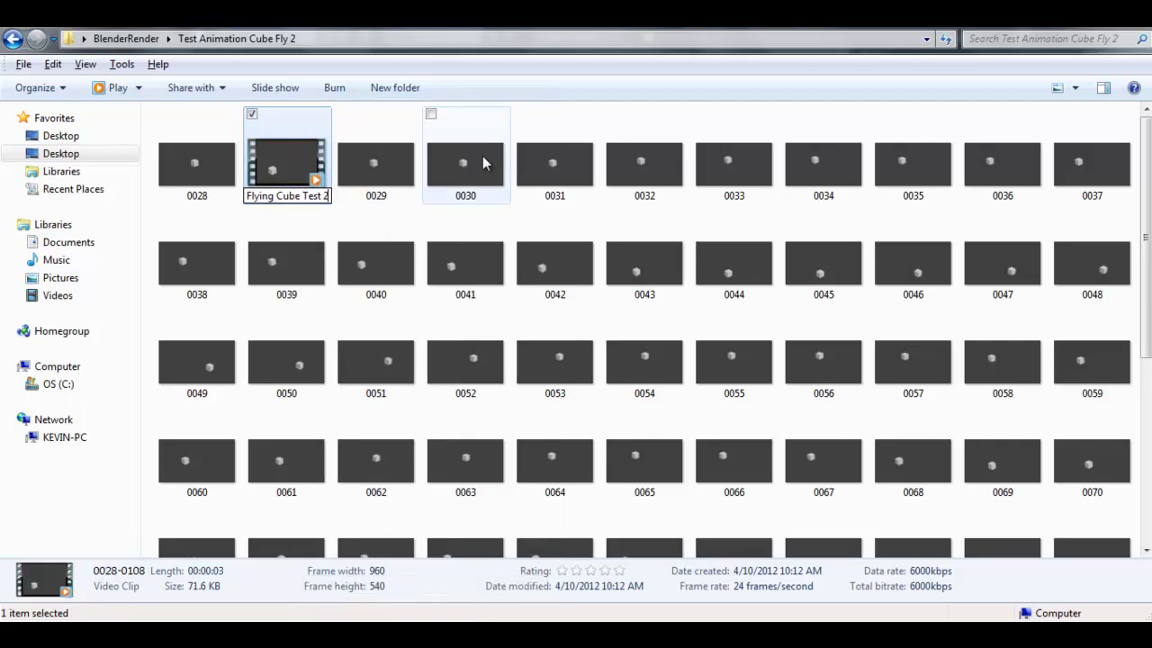
{"action": "left_click", "coordinate": [621, 153]}
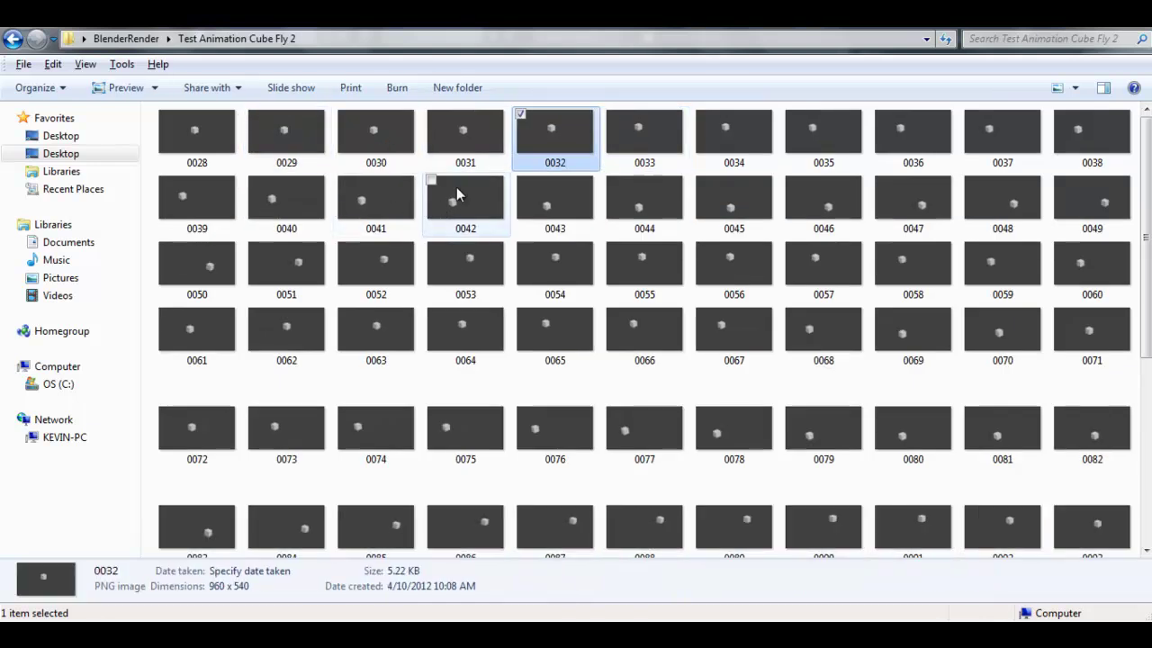
Step: Inspect frame images 0108, 0028, 0074, 0062, 0084 and 0073 alongside the renamed movie
{"action": "scroll", "coordinate": [457, 195], "scroll_direction": "down", "scroll_amount": 3}
{"action": "left_click", "coordinate": [470, 504]}
{"action": "scroll", "coordinate": [216, 281], "scroll_direction": "up", "scroll_amount": 3}
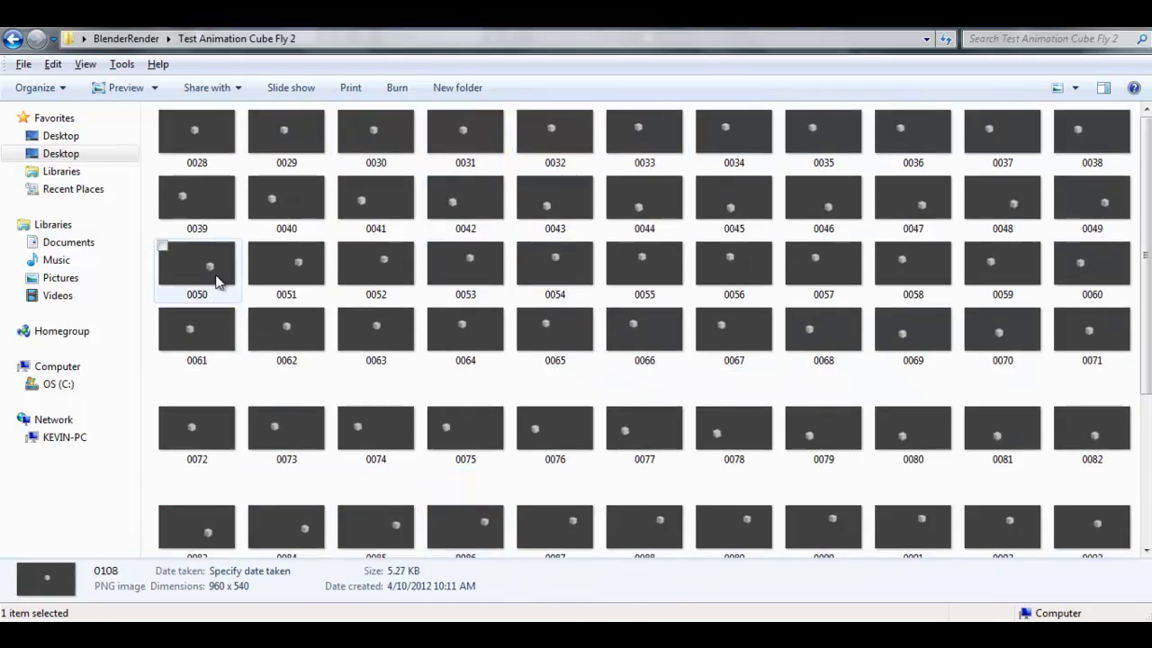
{"action": "left_click", "coordinate": [192, 155]}
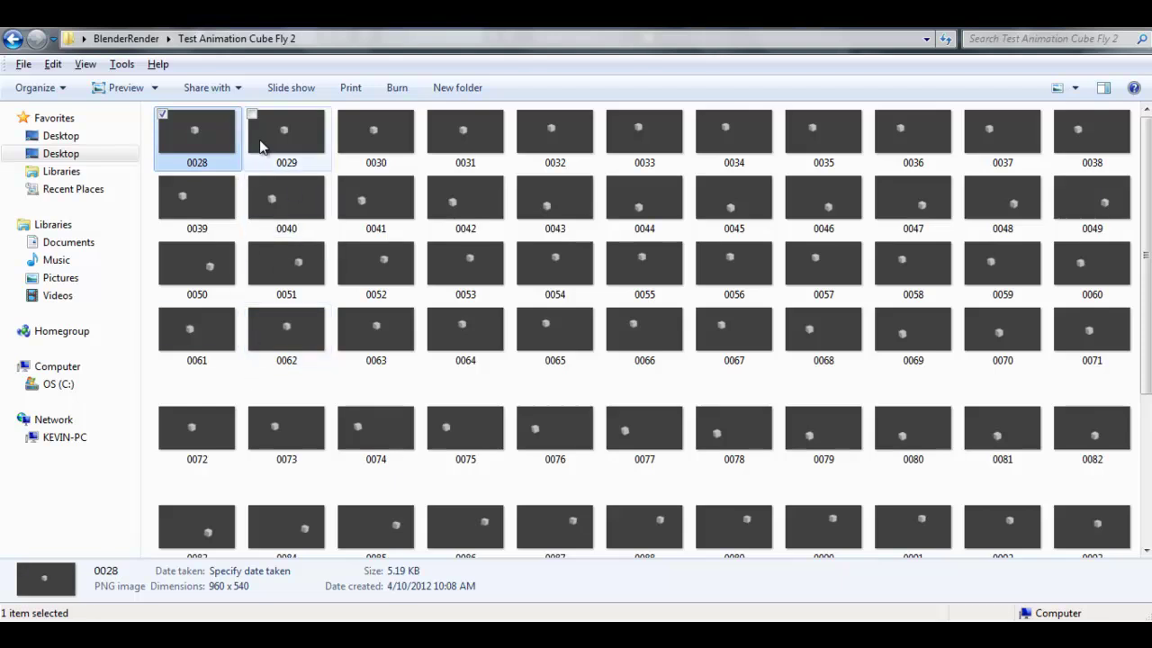
{"action": "scroll", "coordinate": [509, 249], "scroll_direction": "down", "scroll_amount": 3}
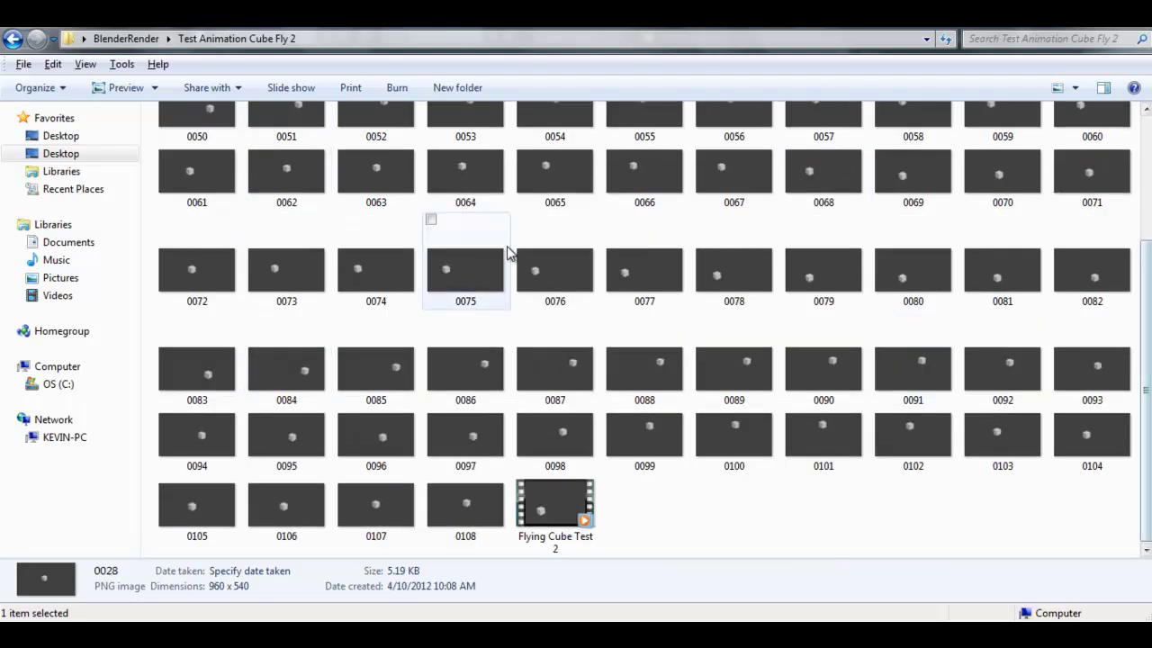
{"action": "left_click", "coordinate": [402, 298]}
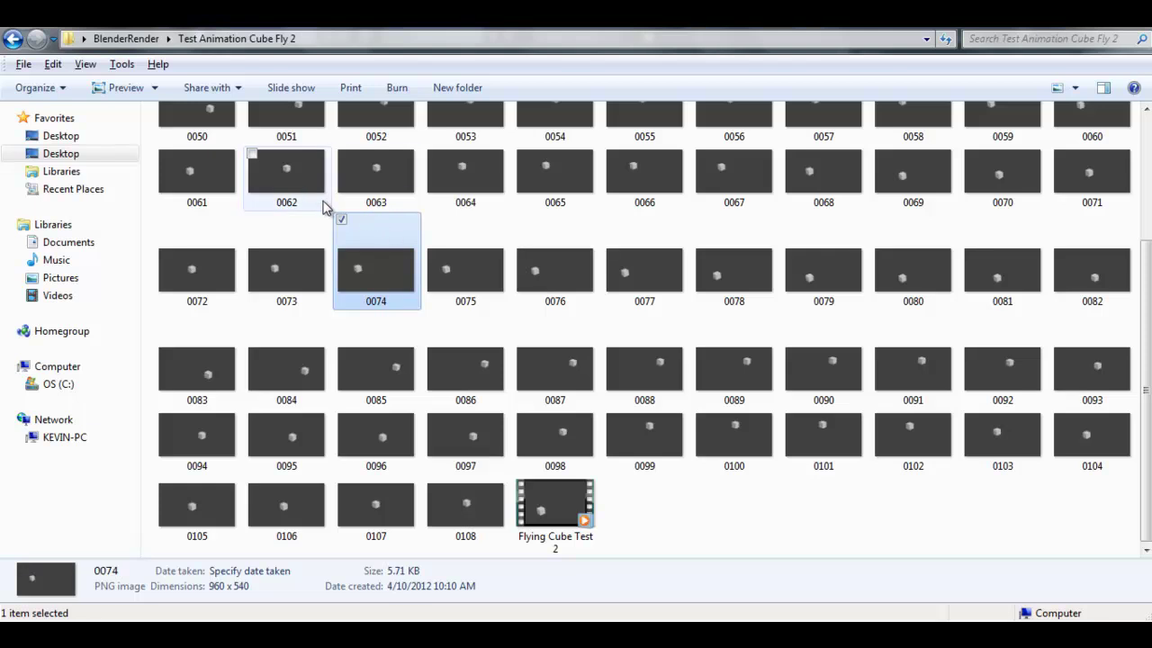
{"action": "left_click", "coordinate": [278, 178]}
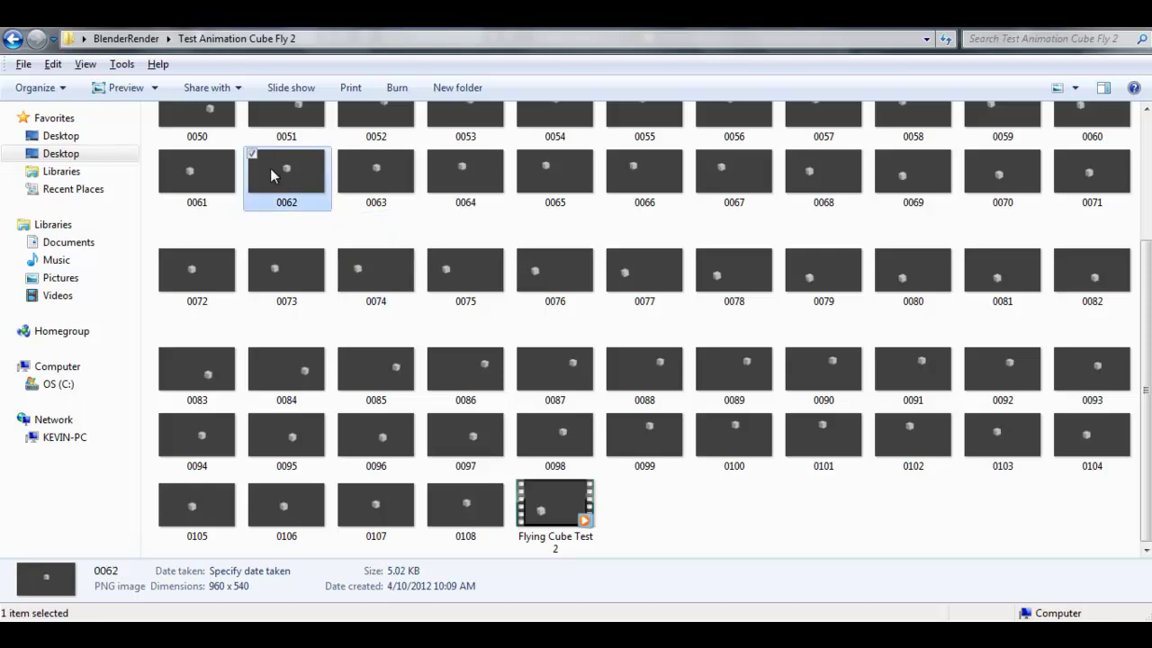
{"action": "left_click", "coordinate": [572, 515]}
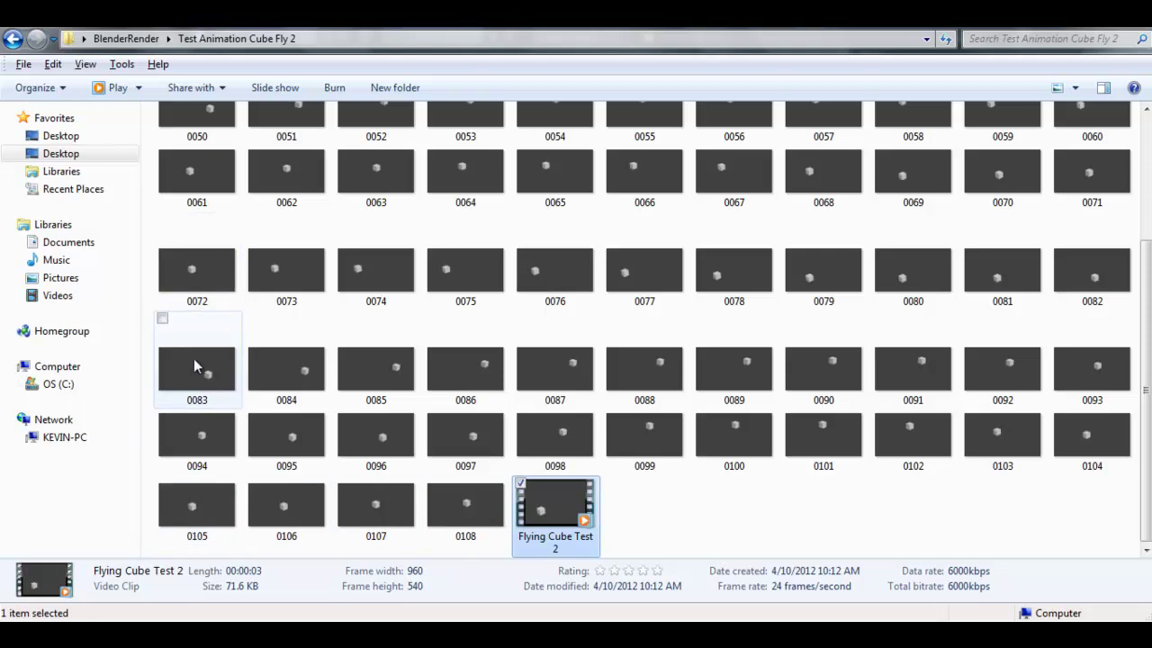
{"action": "left_click", "coordinate": [272, 355]}
{"action": "left_click", "coordinate": [256, 261]}
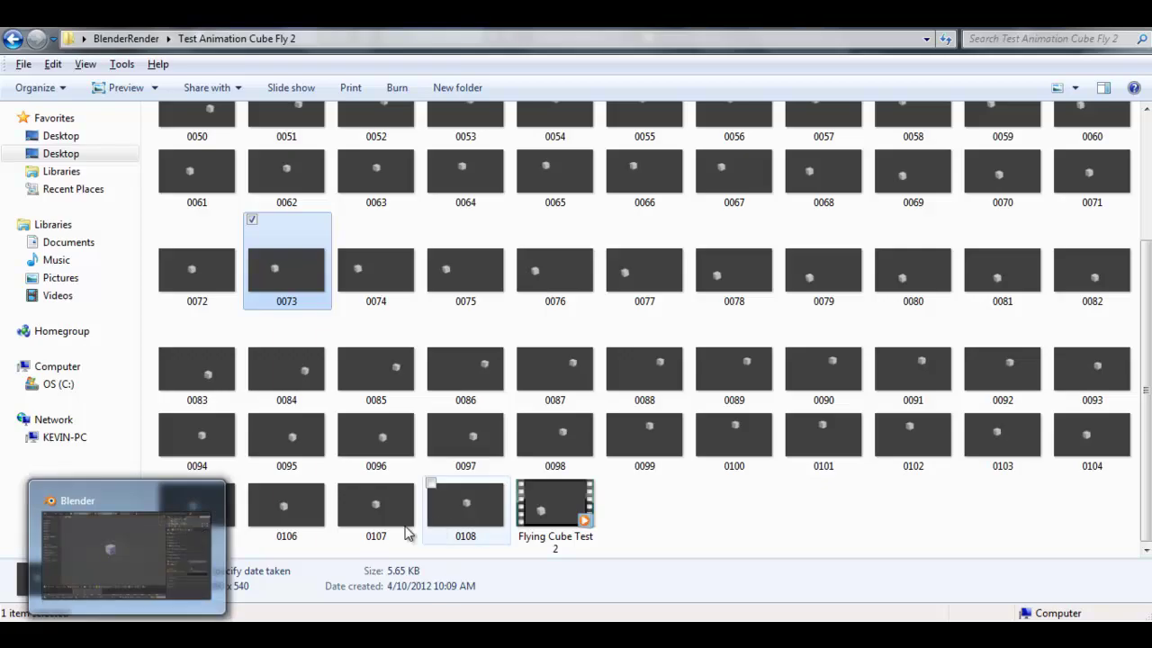
Step: Check frame image 0052 in the rendered frames folder
{"action": "left_click", "coordinate": [146, 560]}
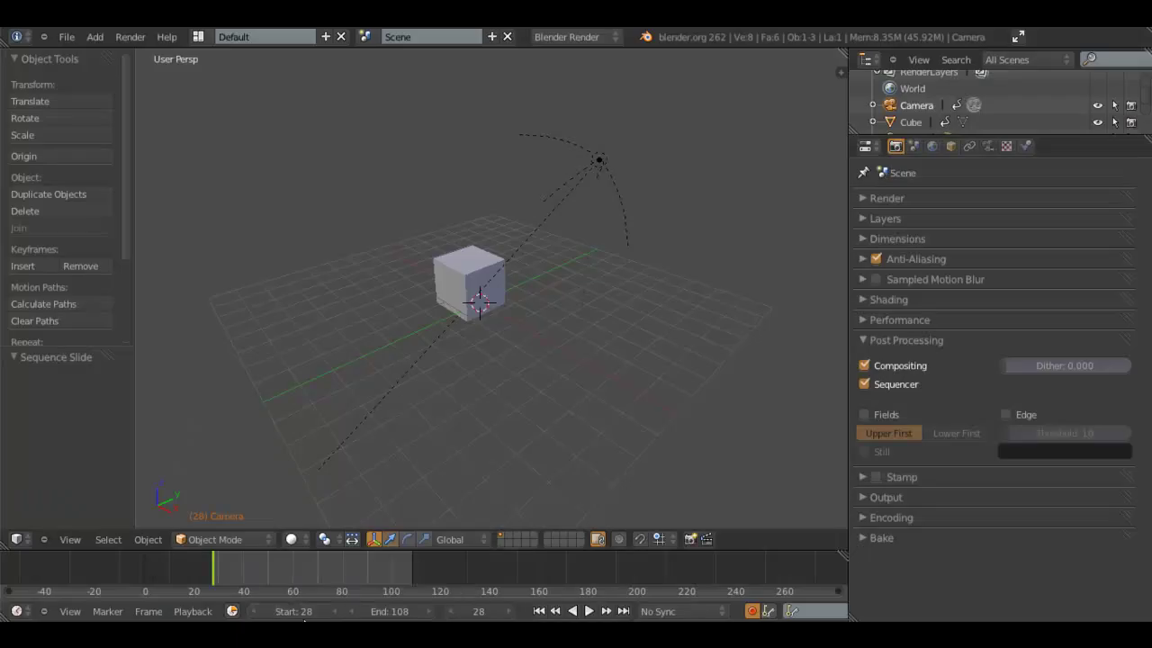
{"action": "mouse_move", "coordinate": [490, 630]}
{"action": "left_click", "coordinate": [490, 553]}
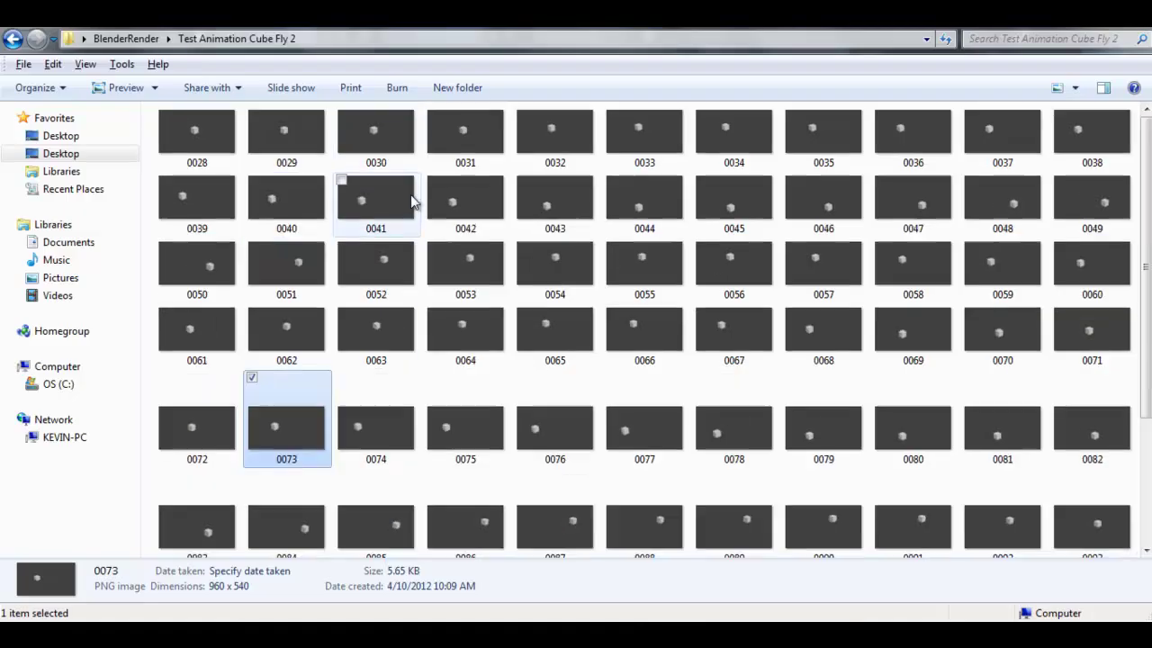
{"action": "left_click", "coordinate": [407, 263]}
Step: Set the Blender animation's start frame to 53
{"action": "mouse_move", "coordinate": [144, 630]}
{"action": "left_click", "coordinate": [144, 558]}
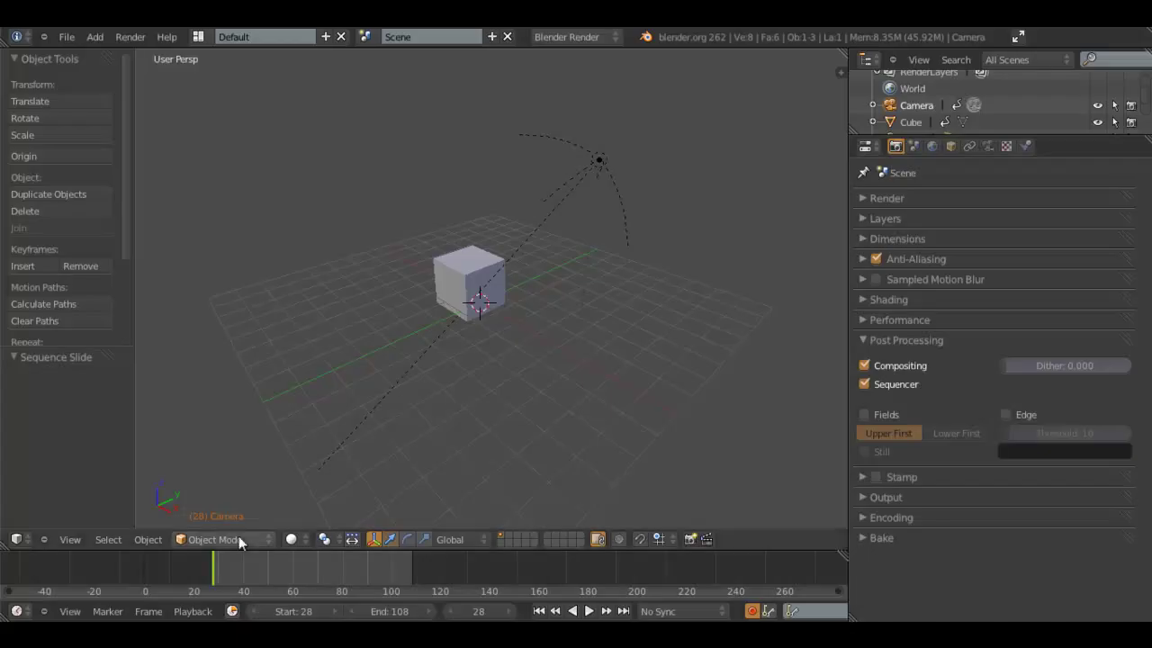
{"action": "left_click", "coordinate": [303, 611]}
{"action": "type", "text": "53"}
{"action": "key", "text": "Return"}
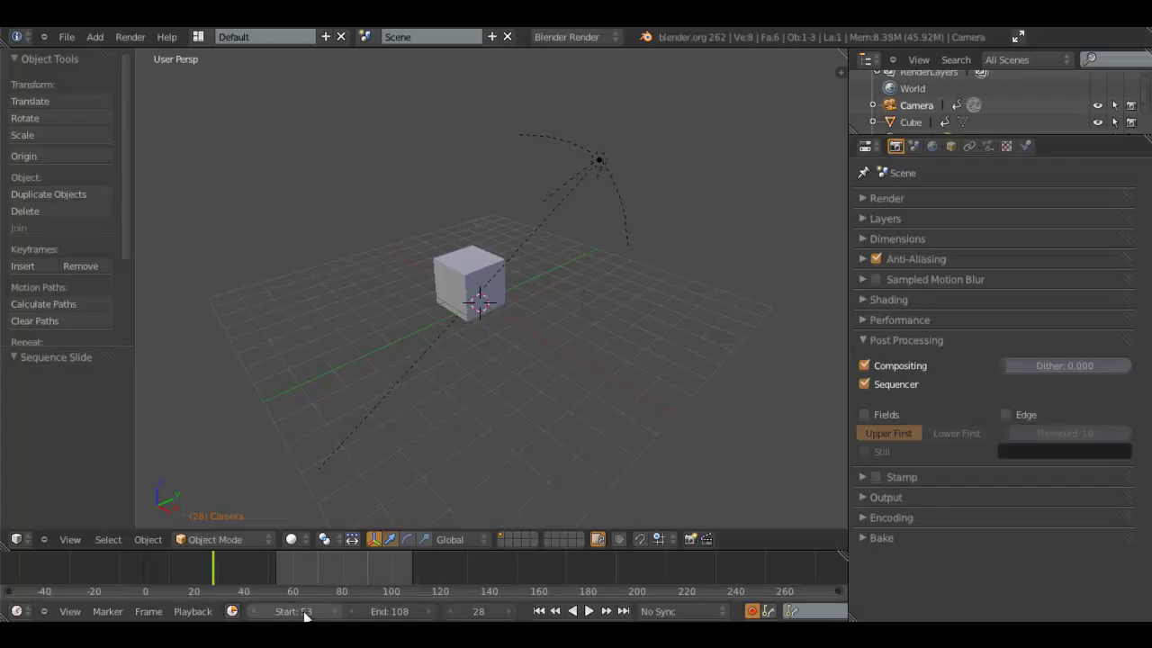
{"action": "left_click", "coordinate": [126, 37]}
{"action": "left_click", "coordinate": [599, 148]}
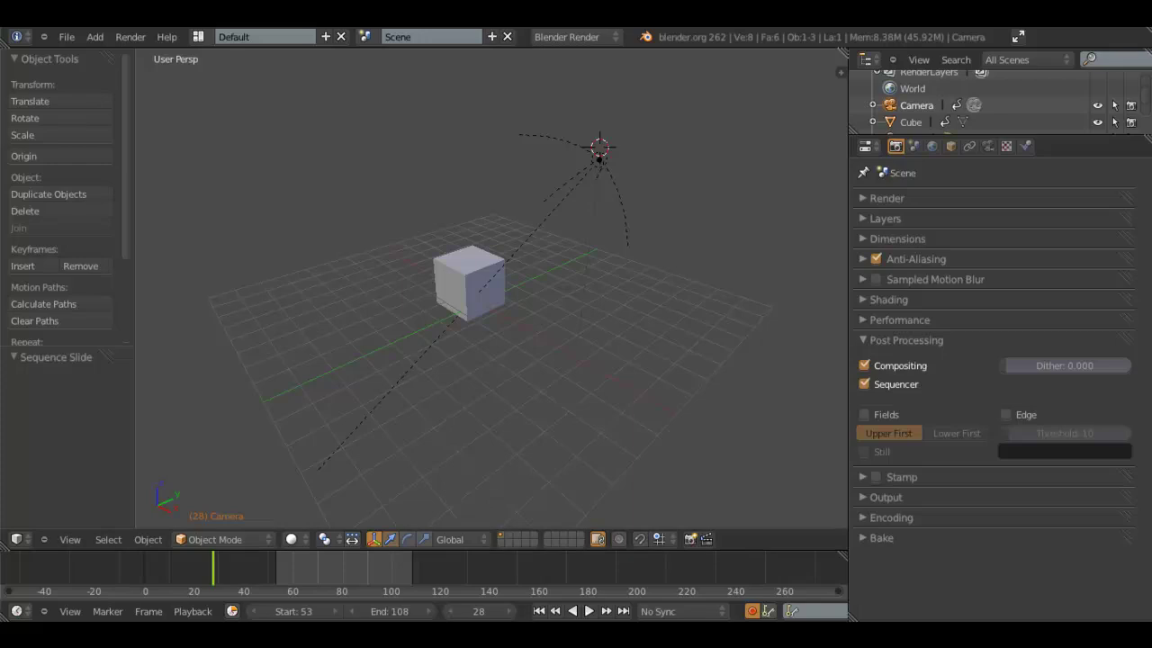
Step: Set the output file format to PNG in the Output panel
{"action": "left_click", "coordinate": [970, 341]}
{"action": "left_click", "coordinate": [920, 382]}
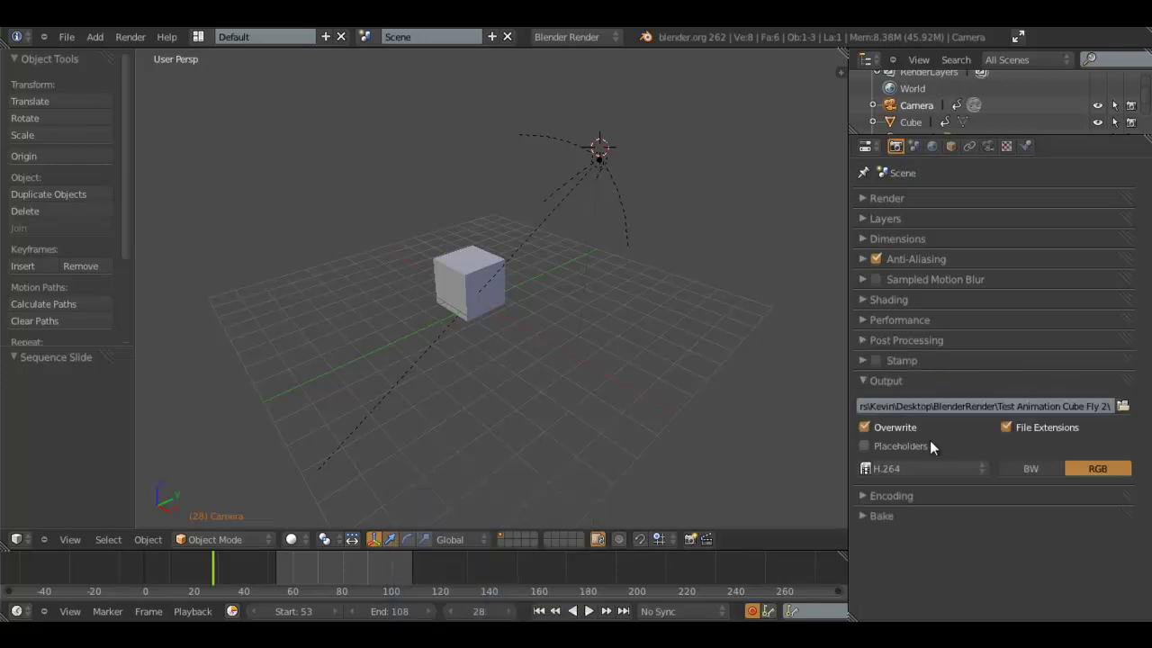
{"action": "left_click", "coordinate": [960, 466]}
{"action": "left_click", "coordinate": [646, 377]}
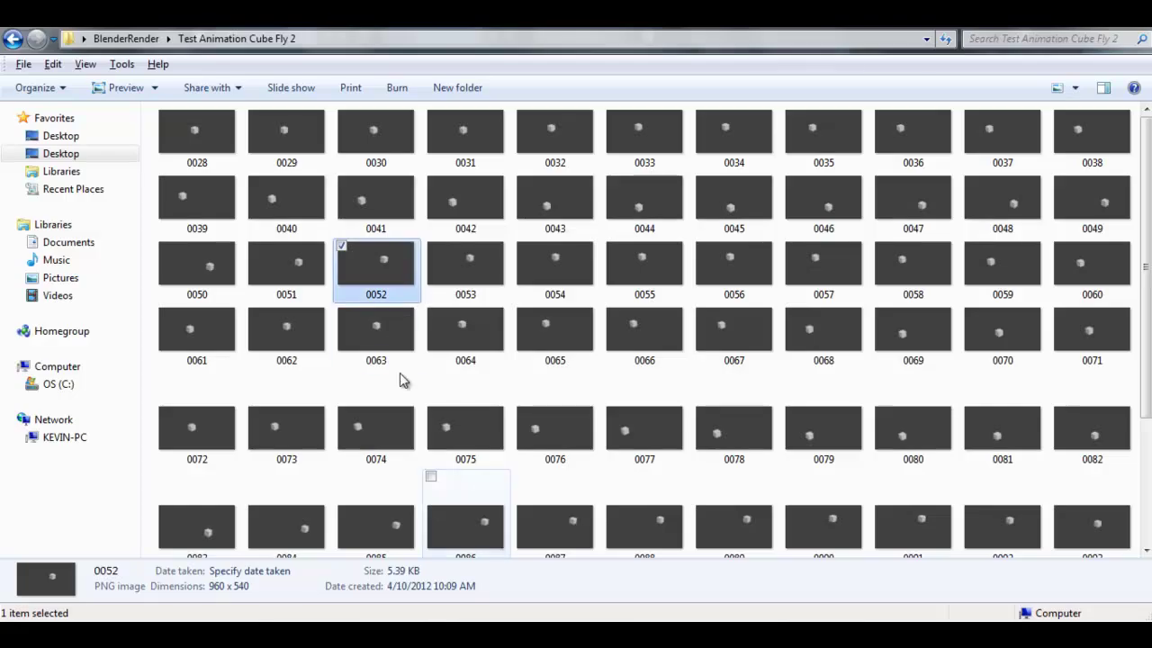
{"action": "scroll", "coordinate": [400, 372], "scroll_direction": "down", "scroll_amount": 3}
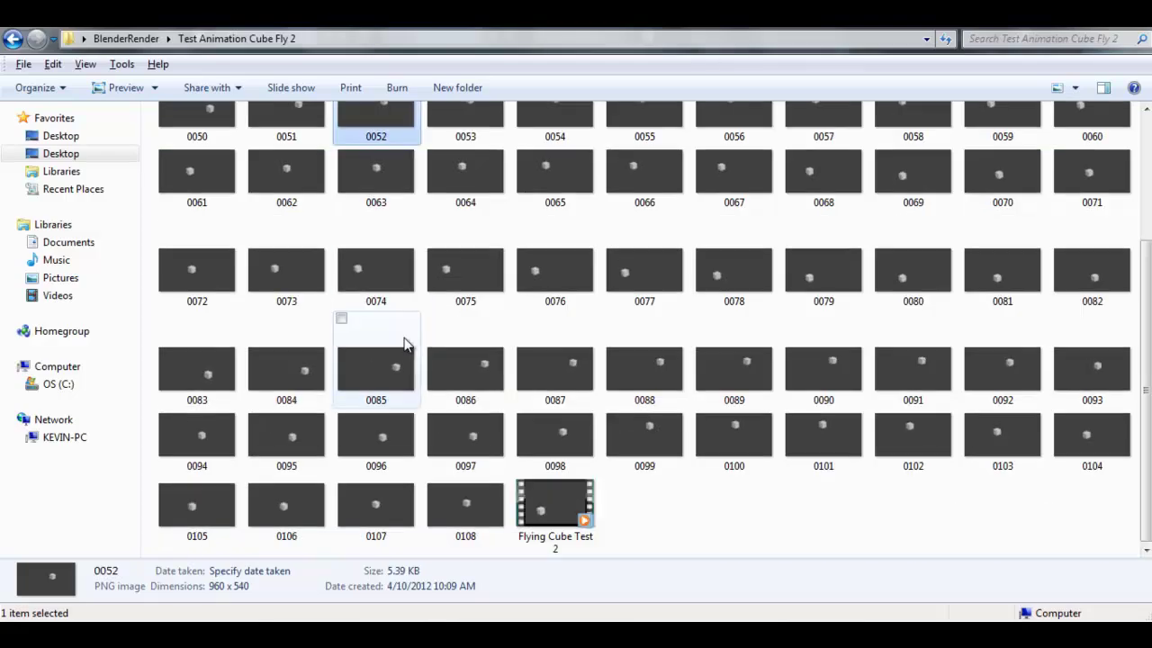
{"action": "left_click", "coordinate": [604, 460]}
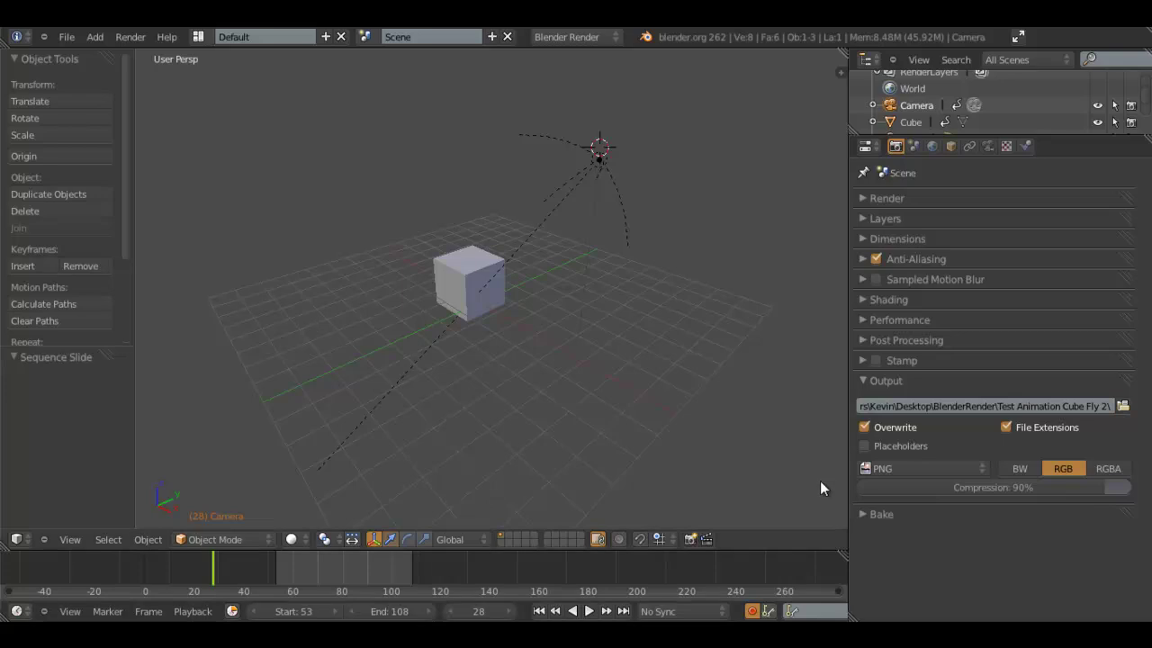
{"action": "left_click", "coordinate": [946, 461]}
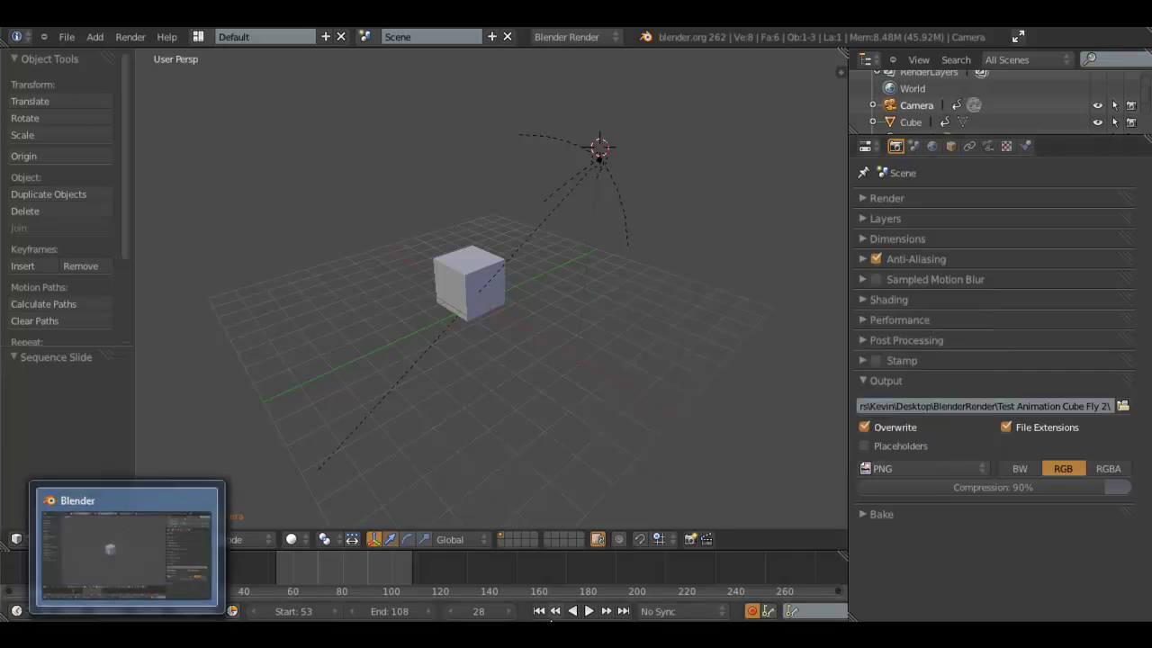
{"action": "left_click", "coordinate": [307, 634]}
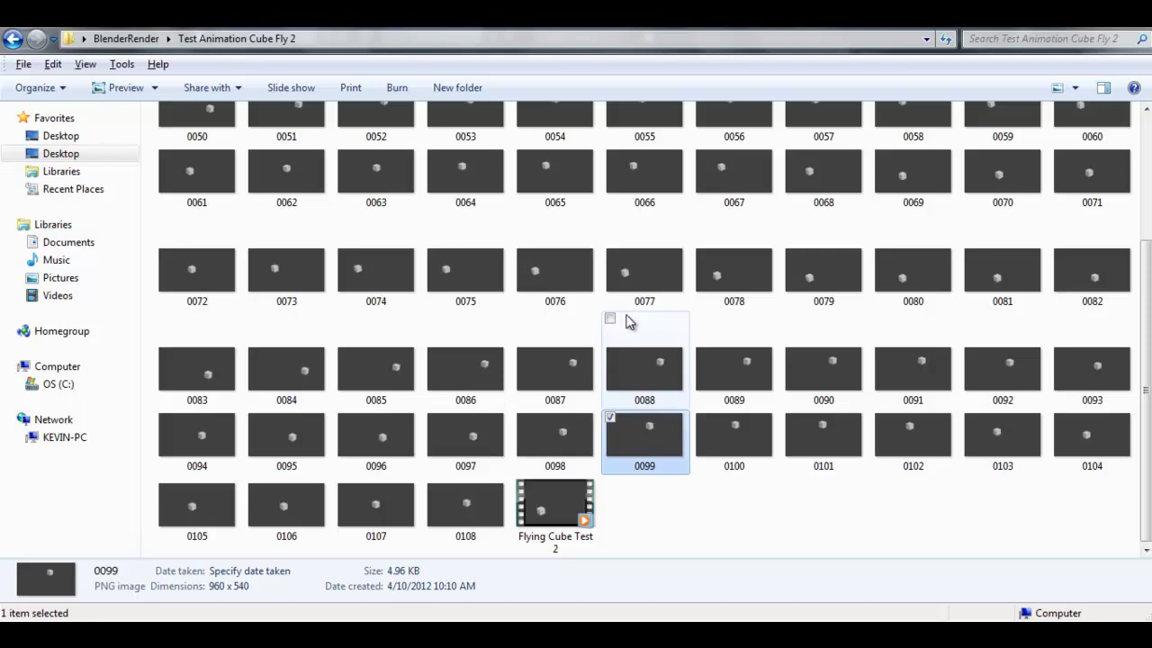
Step: Review frame 0098's details and the Flying Cube Test 2 movie in the folder
{"action": "scroll", "coordinate": [528, 317], "scroll_direction": "up", "scroll_amount": 2}
{"action": "scroll", "coordinate": [531, 366], "scroll_direction": "down", "scroll_amount": 2}
{"action": "left_click", "coordinate": [533, 432]}
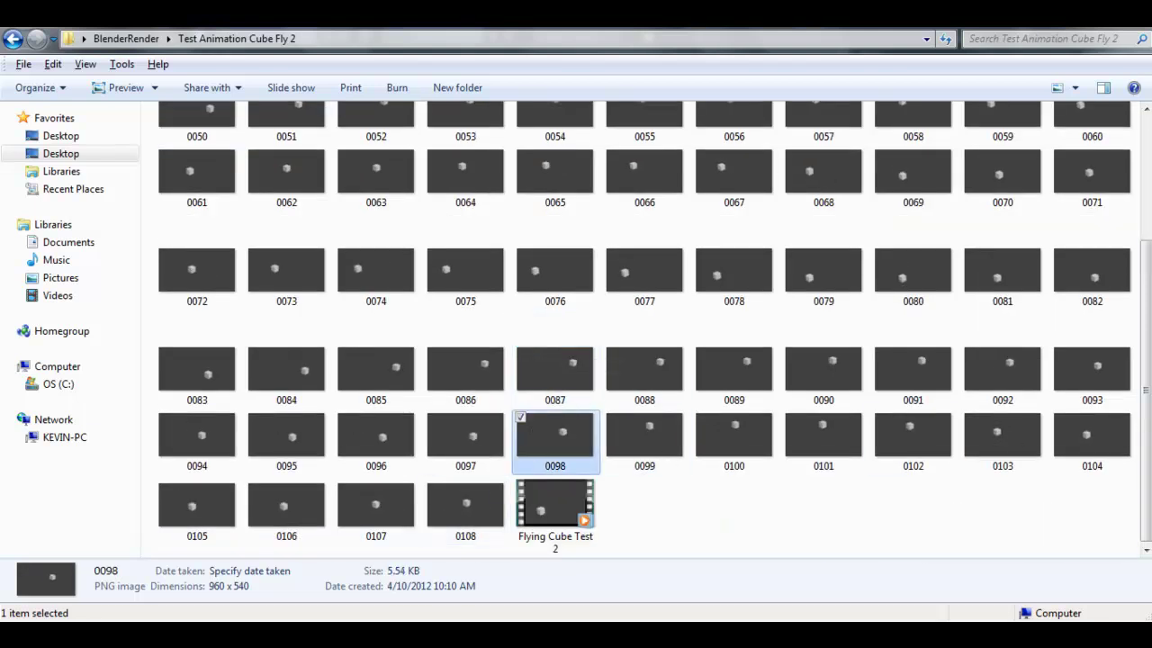
{"action": "scroll", "coordinate": [1114, 432], "scroll_direction": "up", "scroll_amount": 2}
{"action": "scroll", "coordinate": [1079, 180], "scroll_direction": "down", "scroll_amount": 3}
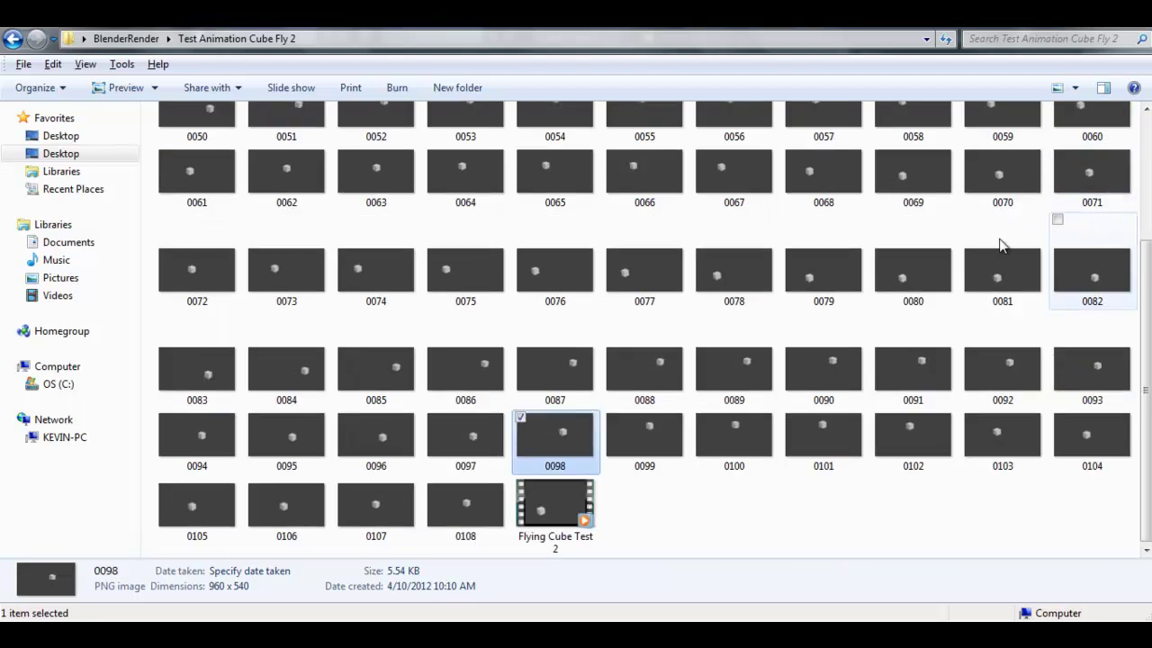
{"action": "left_click", "coordinate": [567, 538]}
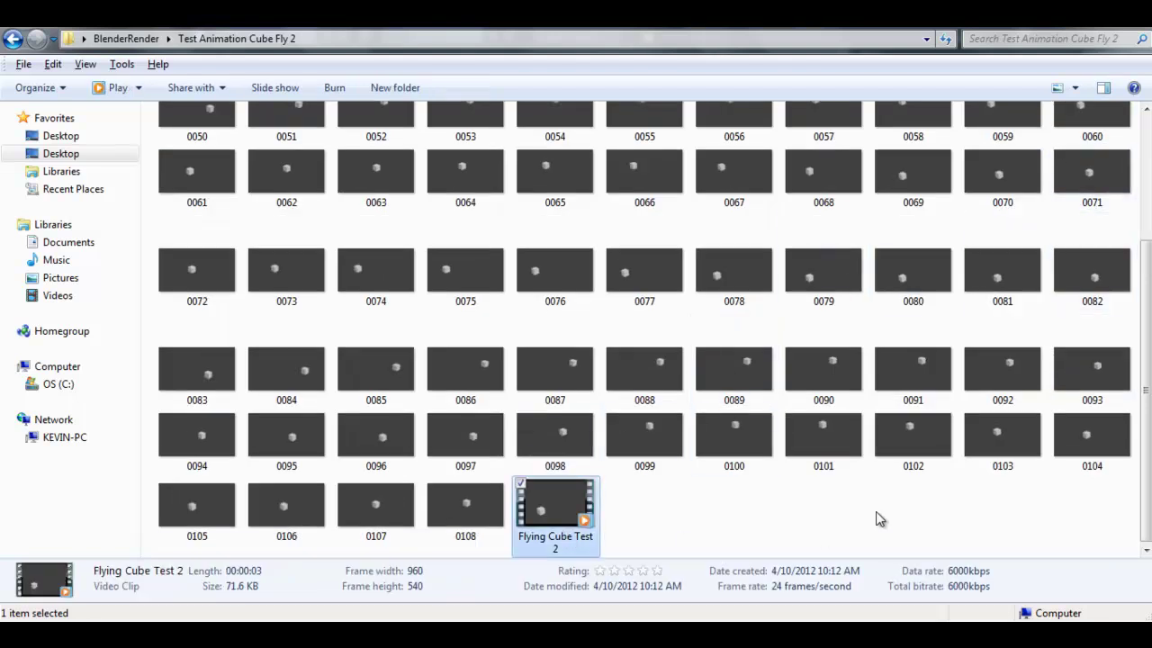
Step: Select frames 0028 through 0105 and move all 78 to the Recycle Bin
{"action": "left_click", "coordinate": [184, 494]}
{"action": "scroll", "coordinate": [468, 378], "scroll_direction": "up", "scroll_amount": 2}
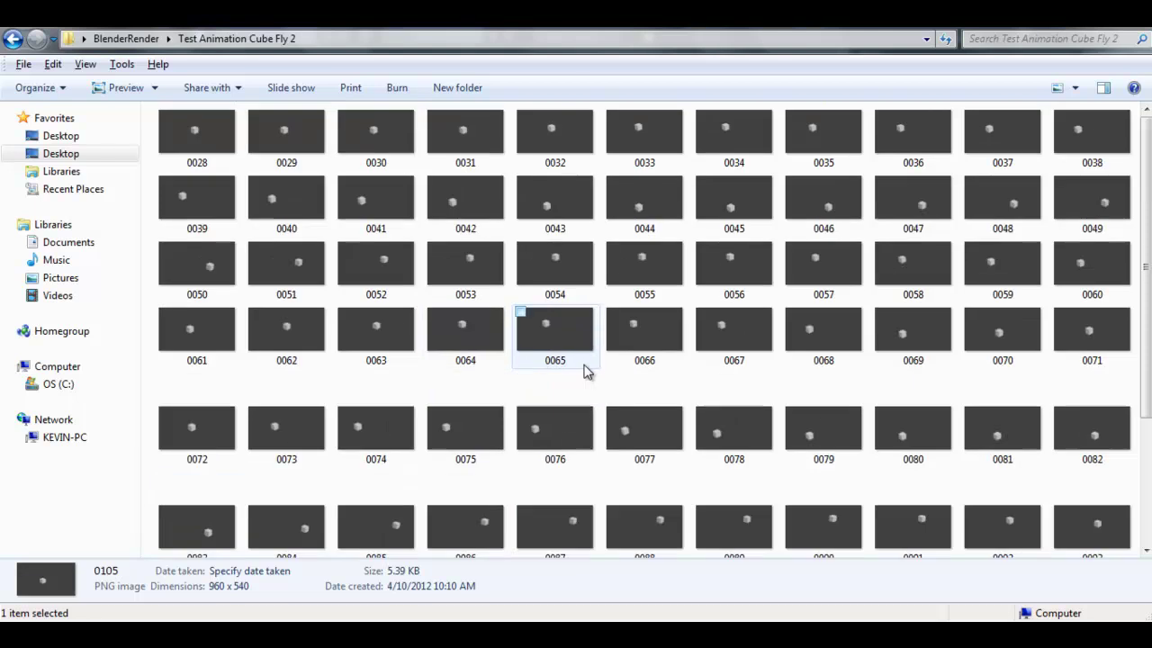
{"action": "scroll", "coordinate": [493, 391], "scroll_direction": "down", "scroll_amount": 3}
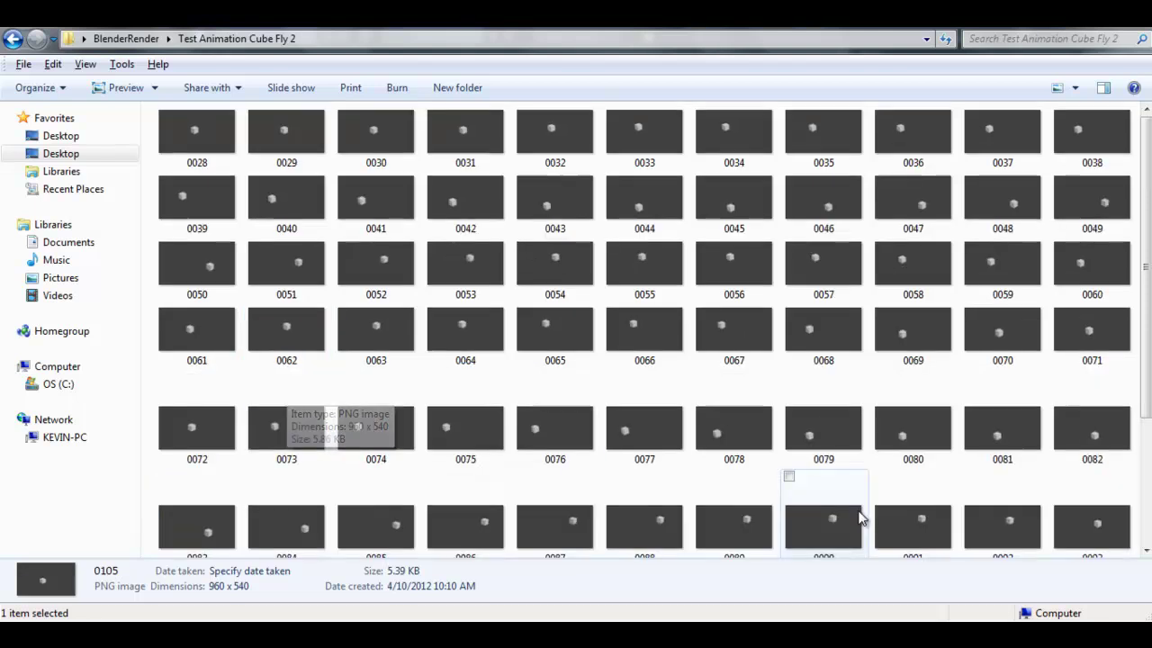
{"action": "key", "text": "shift+Right"}
{"action": "key", "text": "shift+Right"}
{"action": "key", "text": "shift+Right"}
{"action": "key", "text": "shift+Up"}
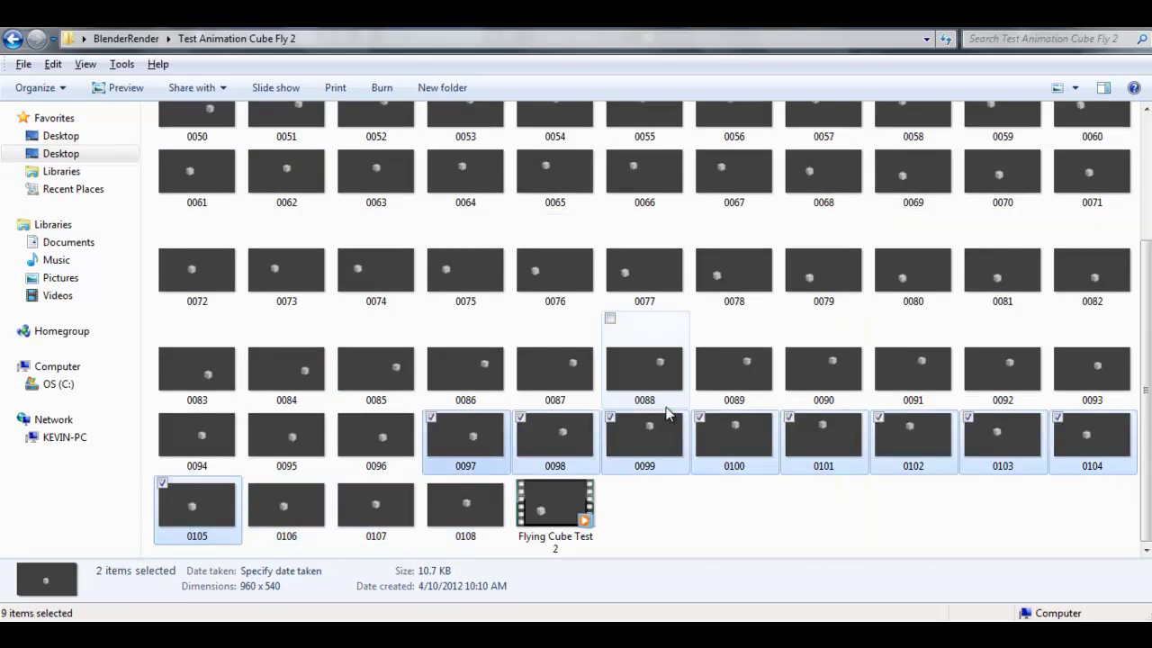
{"action": "key", "text": "shift+Page_Up"}
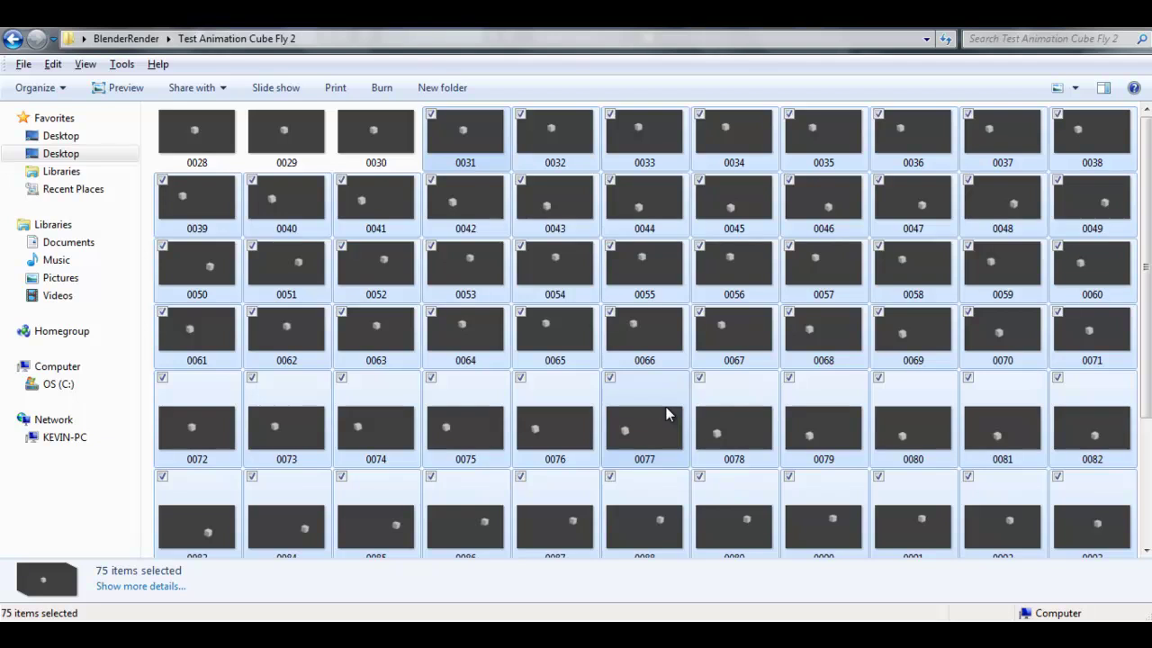
{"action": "key", "text": "shift+Home"}
{"action": "key", "text": "Delete"}
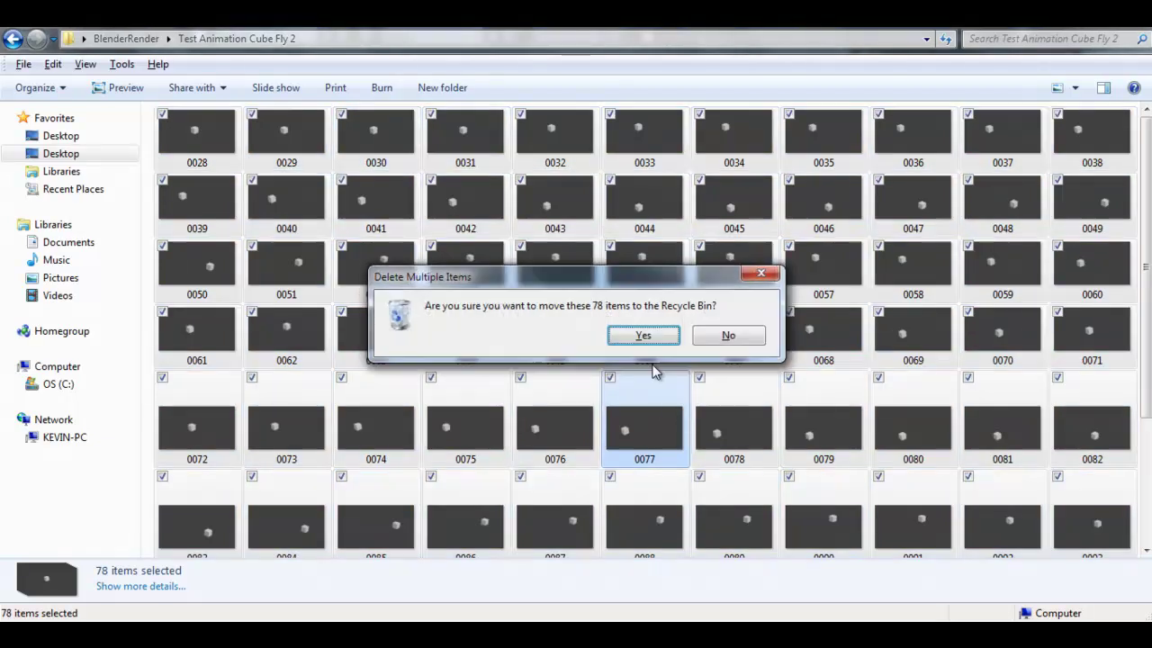
{"action": "left_click", "coordinate": [639, 333]}
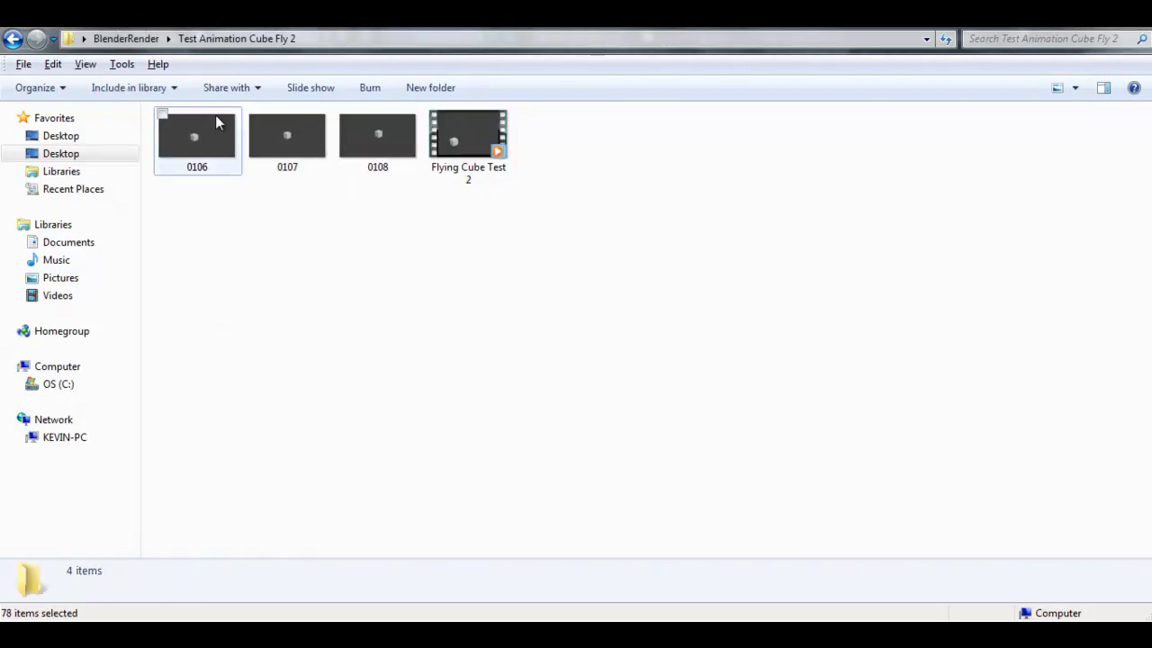
Step: Delete the last frames 0106–0108, leaving only the Flying Cube Test 2 movie
{"action": "left_click", "coordinate": [347, 155]}
{"action": "left_click", "coordinate": [216, 149], "text": "shift"}
{"action": "key", "text": "Delete"}
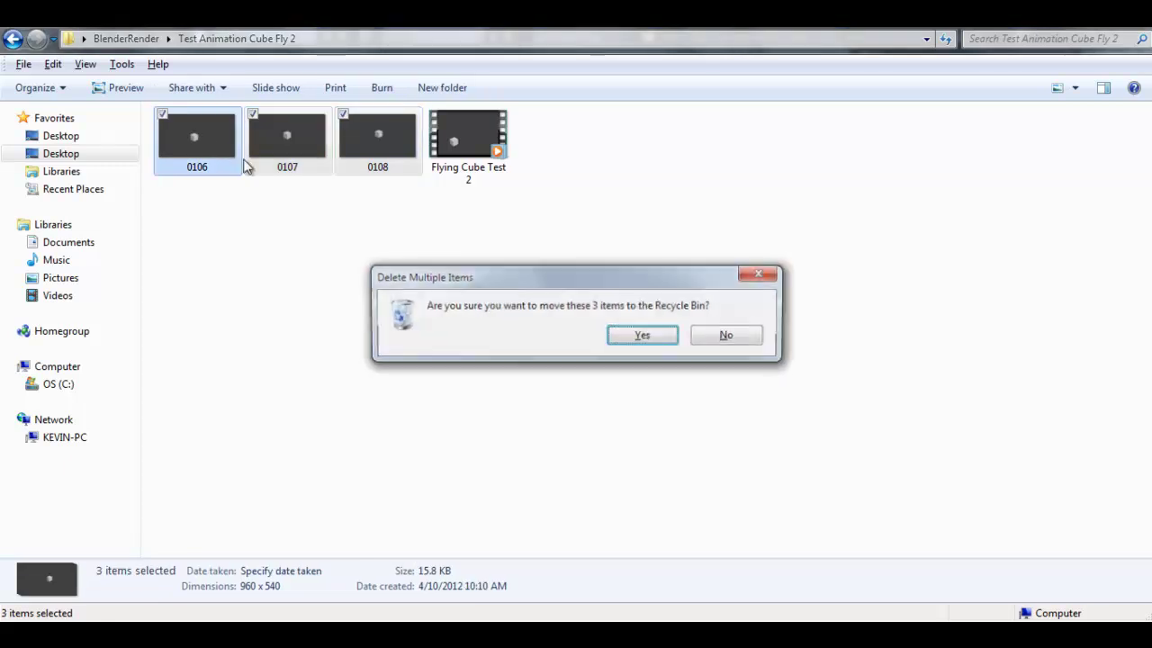
{"action": "left_click", "coordinate": [645, 337]}
{"action": "left_click", "coordinate": [191, 156]}
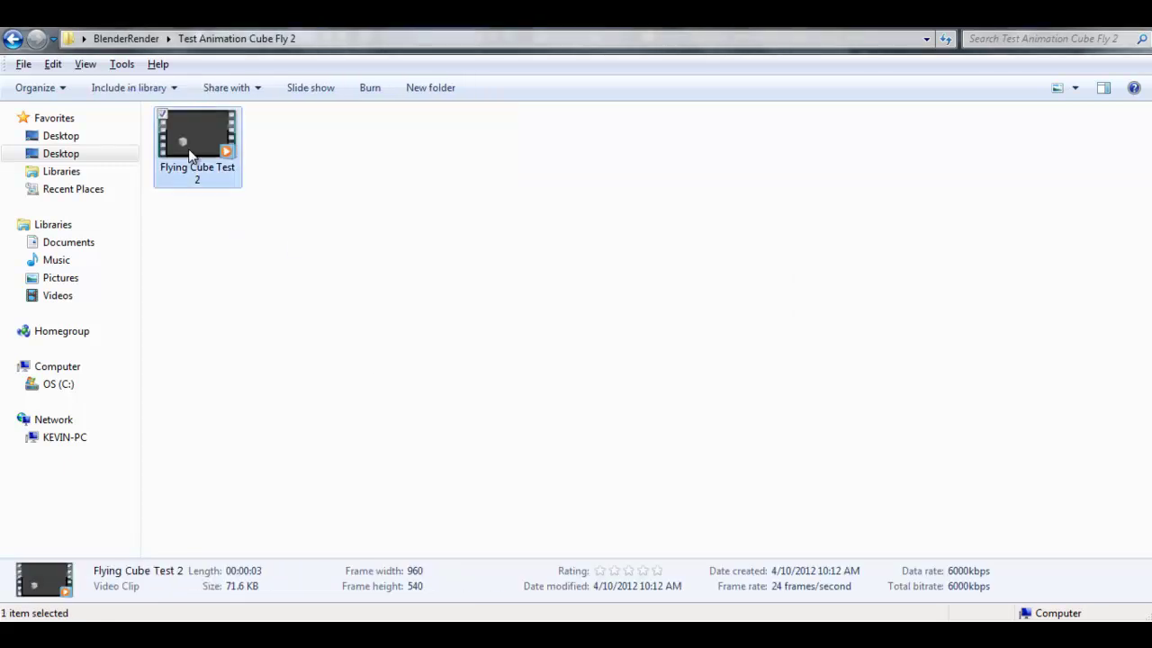
Step: Snap the 3D cursor back to the world centre
{"action": "left_click", "coordinate": [200, 150]}
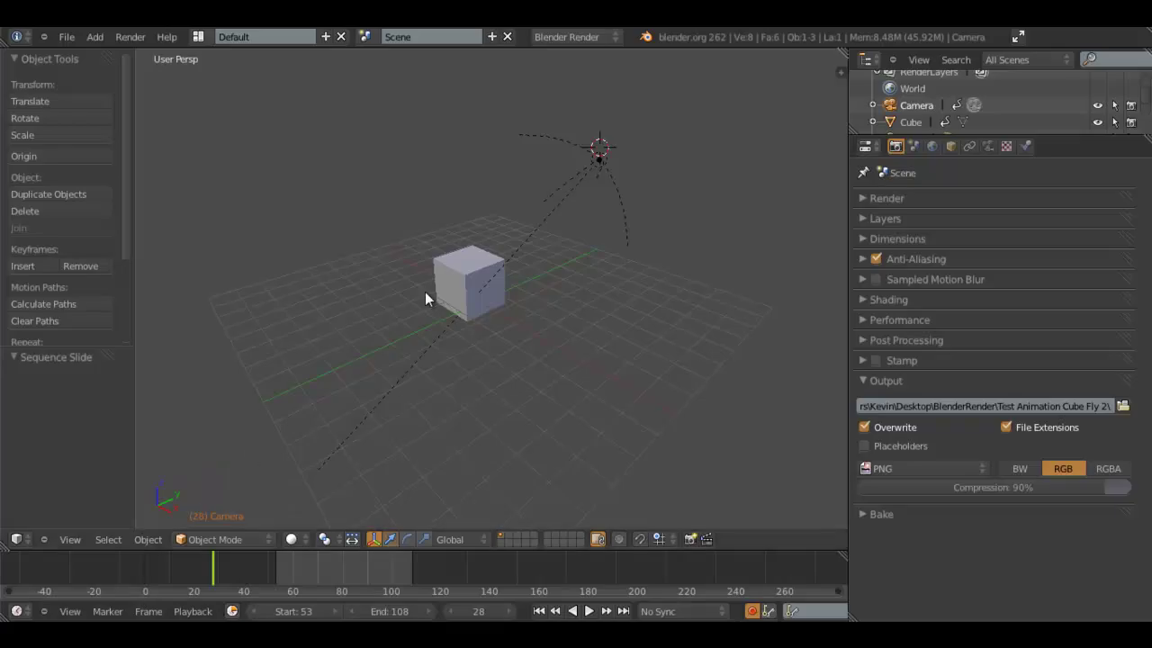
{"action": "middle_click_drag", "start_coordinate": [542, 243], "coordinate": [474, 262]}
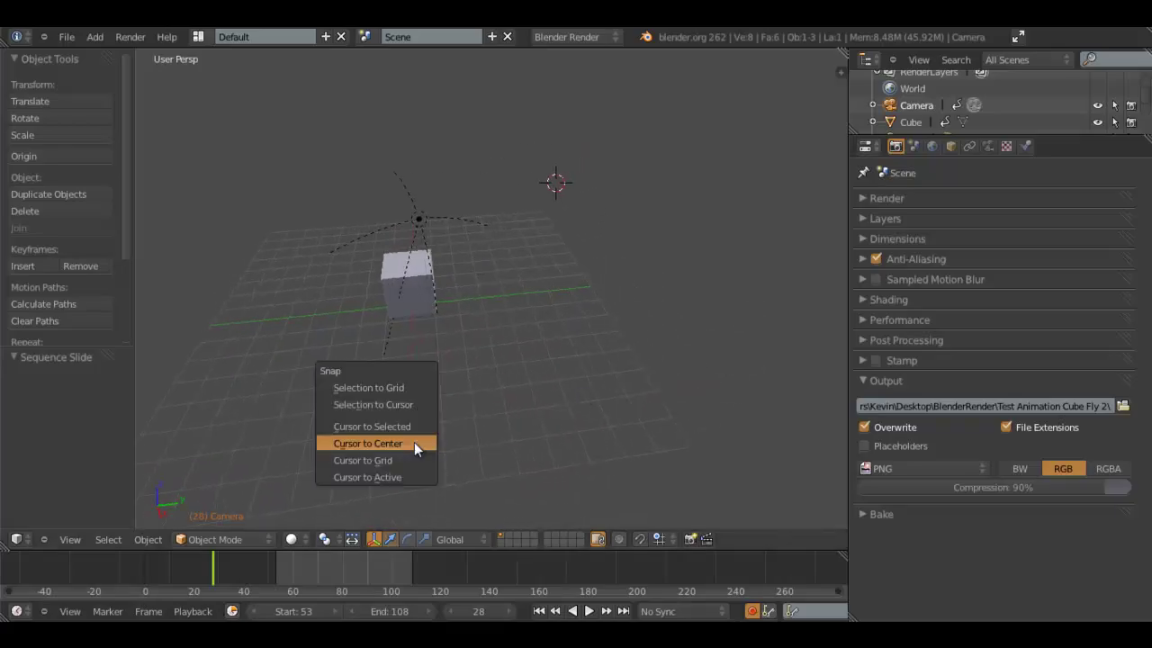
{"action": "left_click", "coordinate": [414, 442]}
{"action": "scroll", "coordinate": [425, 382], "scroll_direction": "up", "scroll_amount": 5}
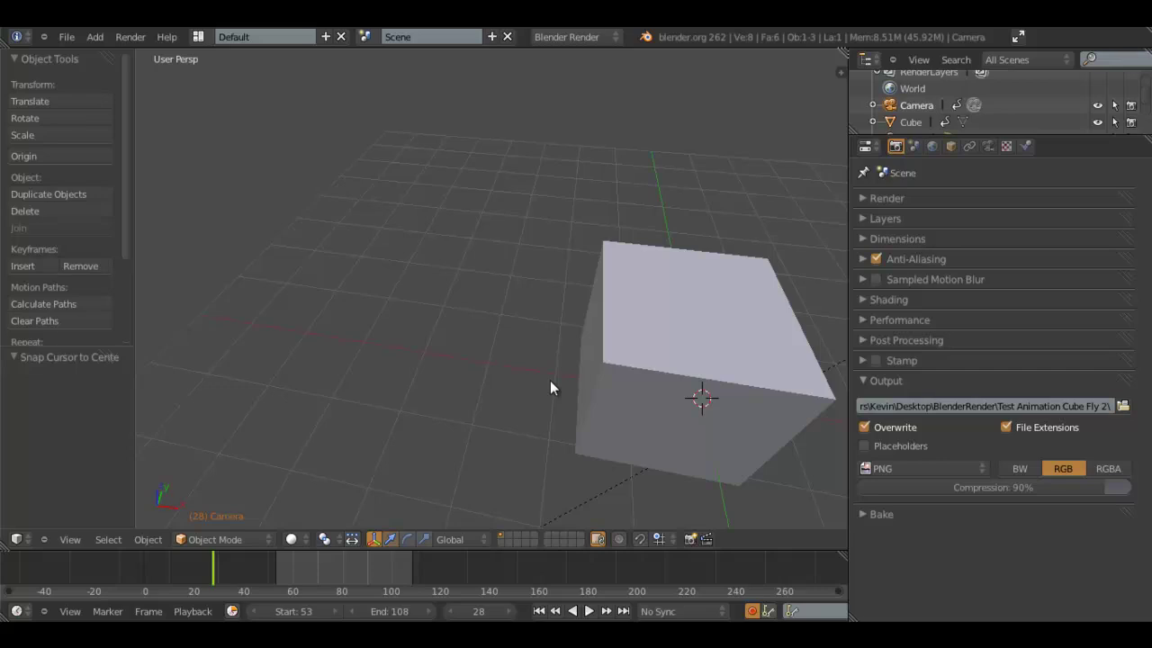
Step: Select the cube and switch it to wireframe display with Z
{"action": "middle_click_drag", "start_coordinate": [550, 380], "coordinate": [351, 305]}
{"action": "scroll", "coordinate": [350, 305], "scroll_direction": "down", "scroll_amount": 5}
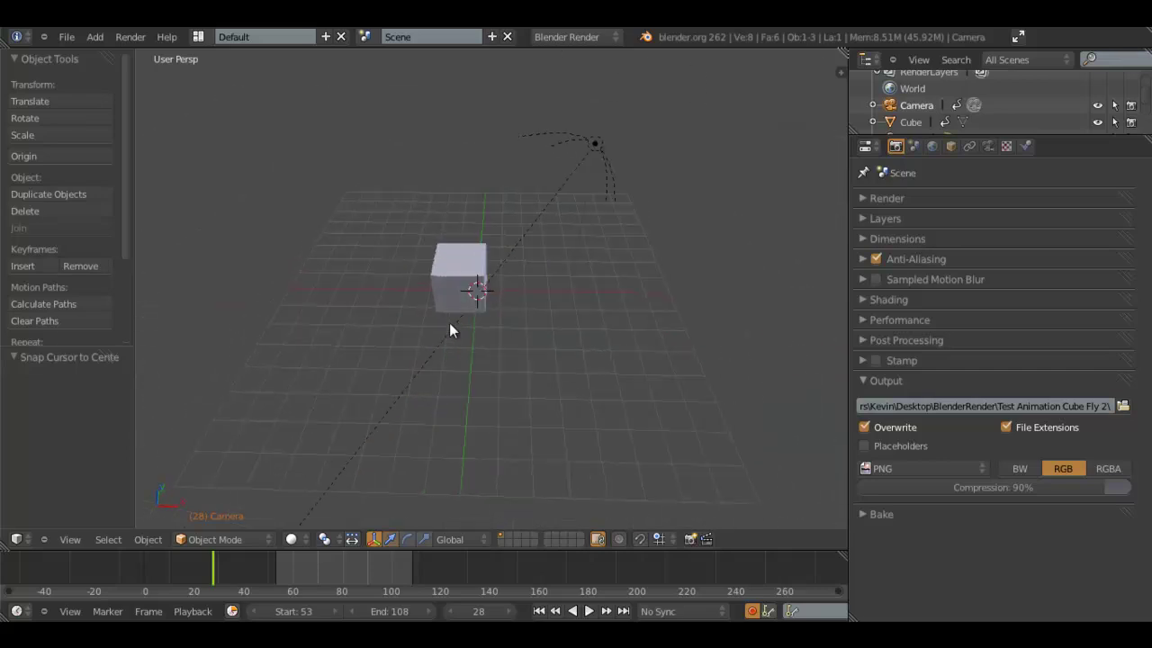
{"action": "middle_click_drag", "start_coordinate": [449, 329], "coordinate": [541, 334]}
{"action": "scroll", "coordinate": [548, 365], "scroll_direction": "up", "scroll_amount": 6}
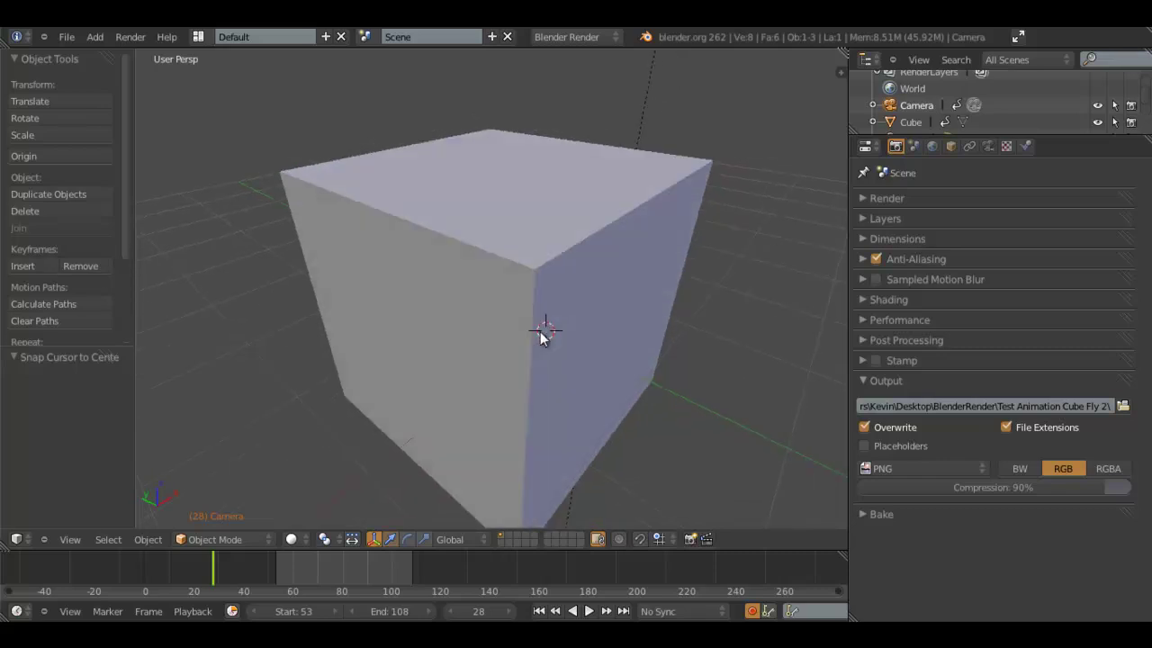
{"action": "scroll", "coordinate": [541, 335], "scroll_direction": "down", "scroll_amount": 3}
{"action": "right_click", "coordinate": [418, 367]}
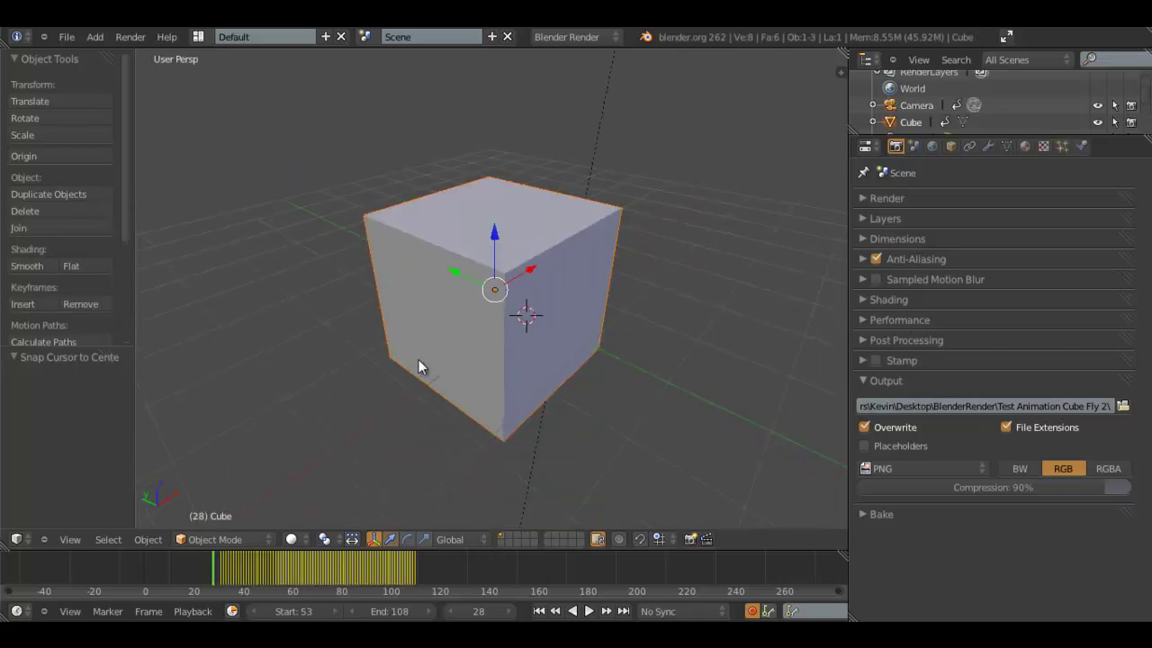
{"action": "key", "text": "z"}
{"action": "mouse_move", "coordinate": [421, 359]}
{"action": "middle_mouse_down"}
{"action": "mouse_move", "coordinate": [522, 324]}
{"action": "mouse_move", "coordinate": [535, 338]}
{"action": "middle_mouse_up"}
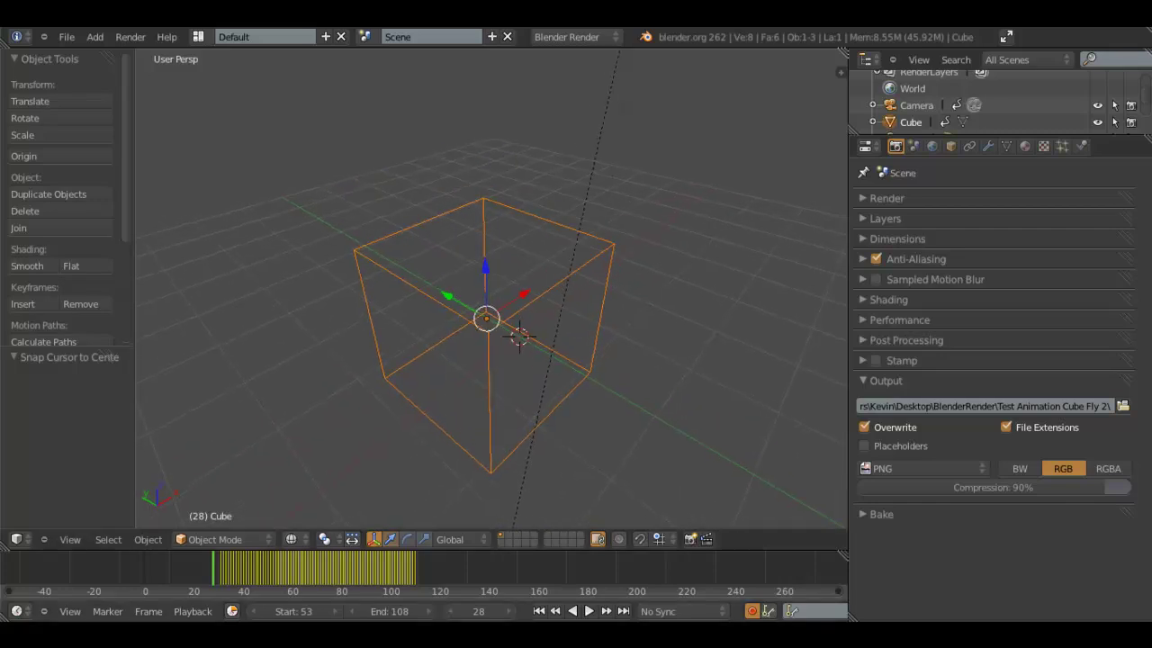